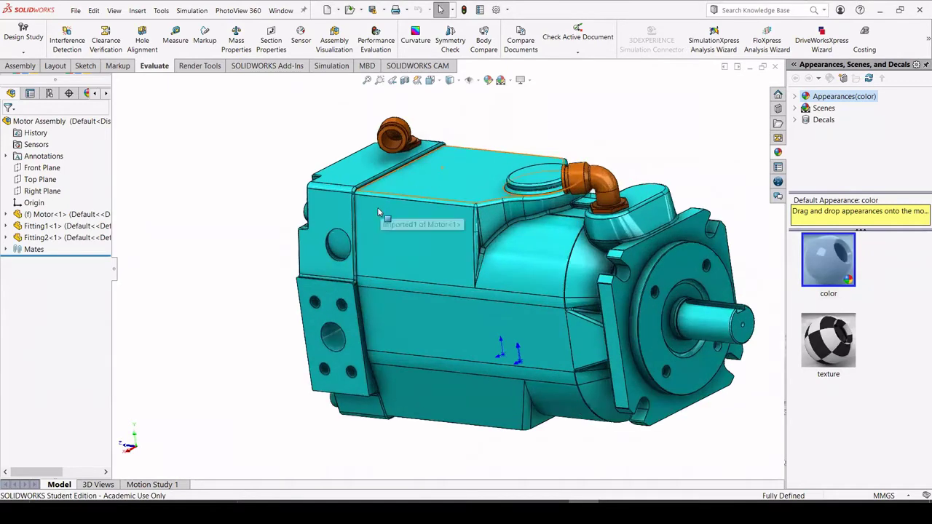
Insert a new in-context part into the motor assembly.
middle_drag(380, 210, 429, 224)
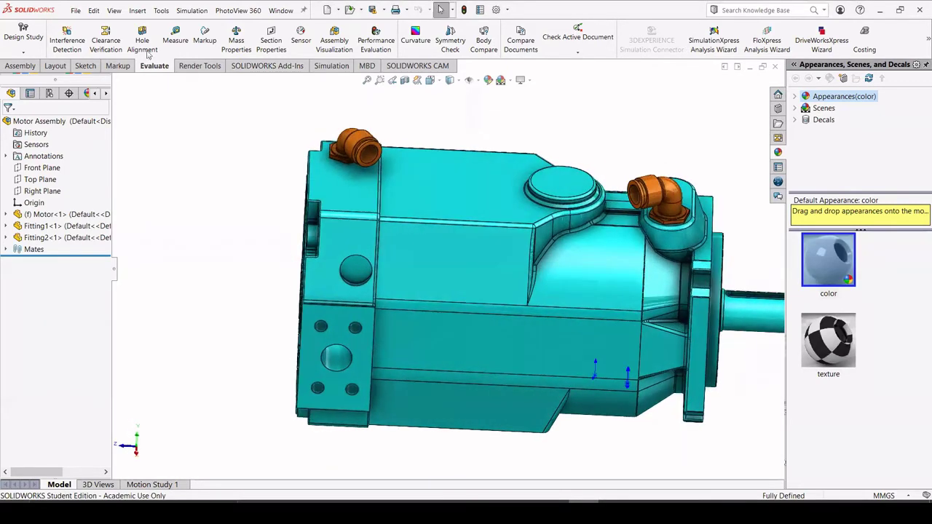
click(21, 66)
click(73, 53)
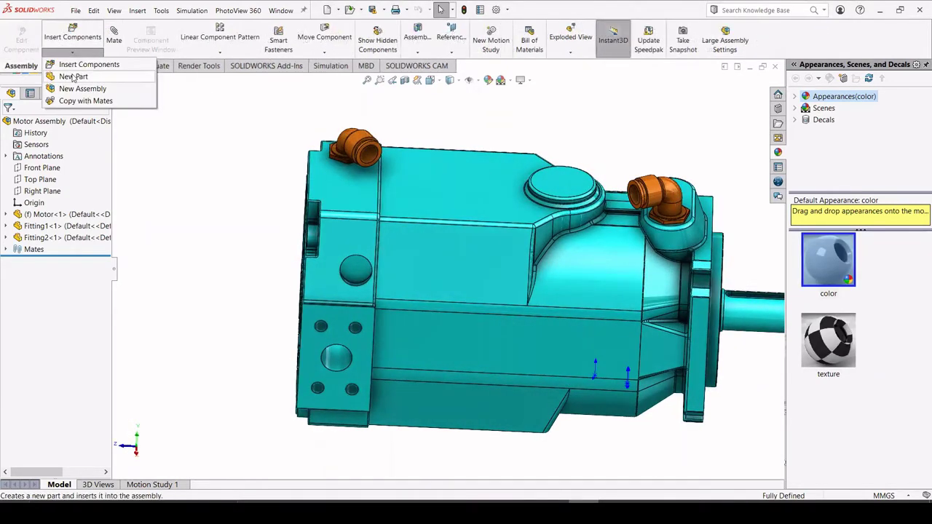
click(73, 77)
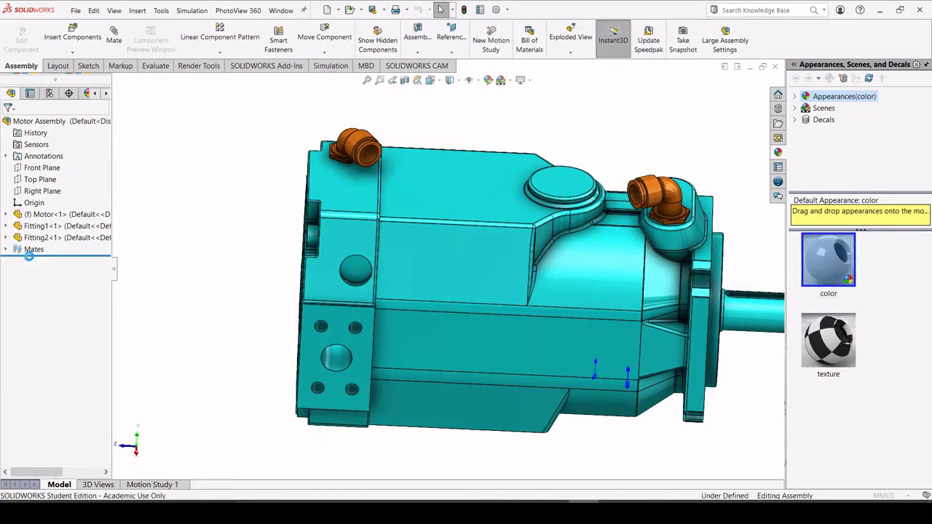
click(31, 261)
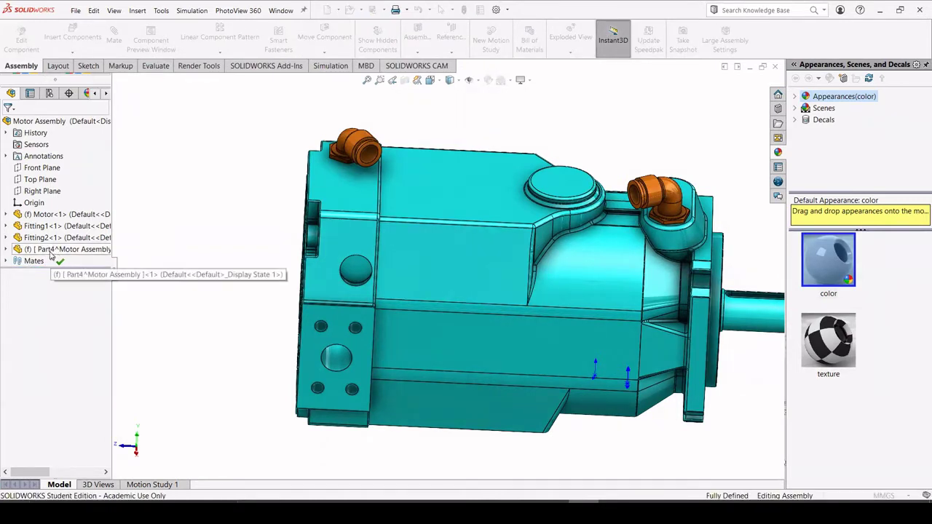
Rename the new part in the assembly as Pipe.
click(51, 251)
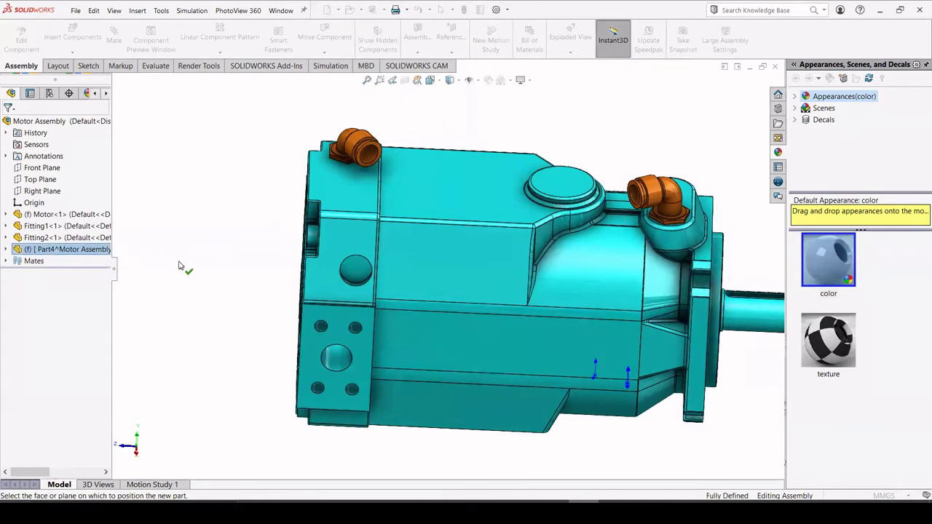
click(53, 252)
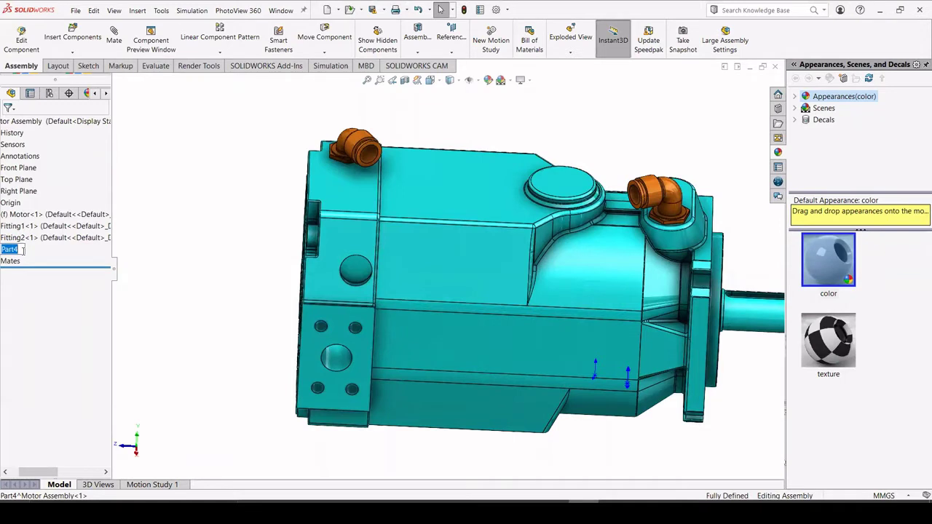
text(Pipe^Motor Assembly)
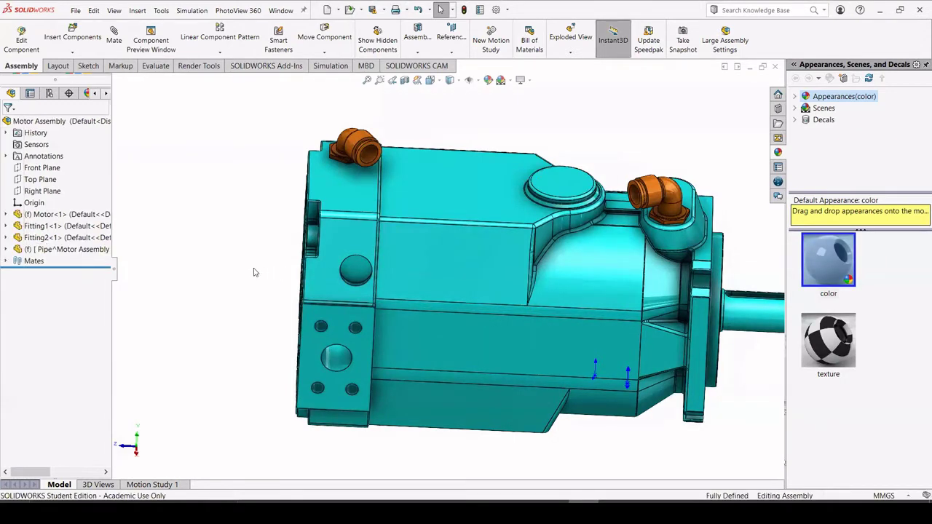
middle_drag(214, 254, 131, 291)
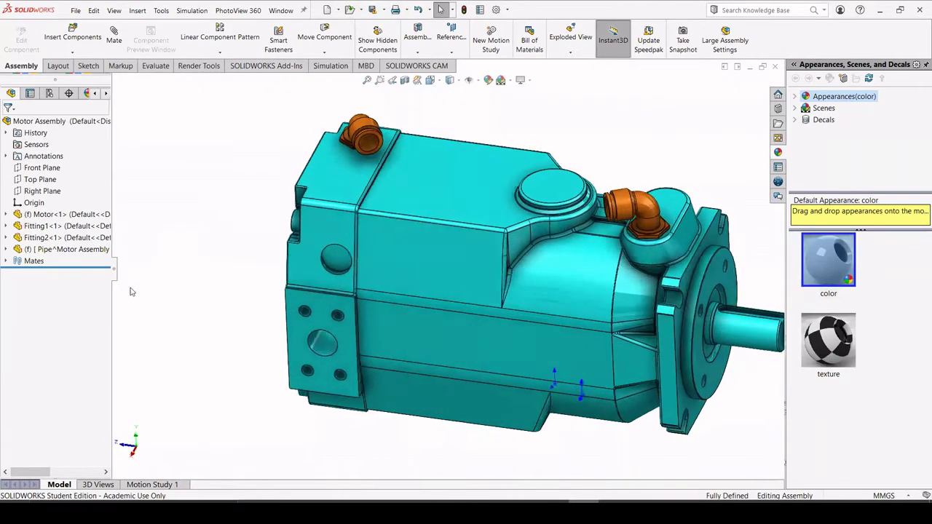
Widen the feature tree, show the display states of the components, and make Fitting1 and Fitting2 transparent.
right_click(80, 250)
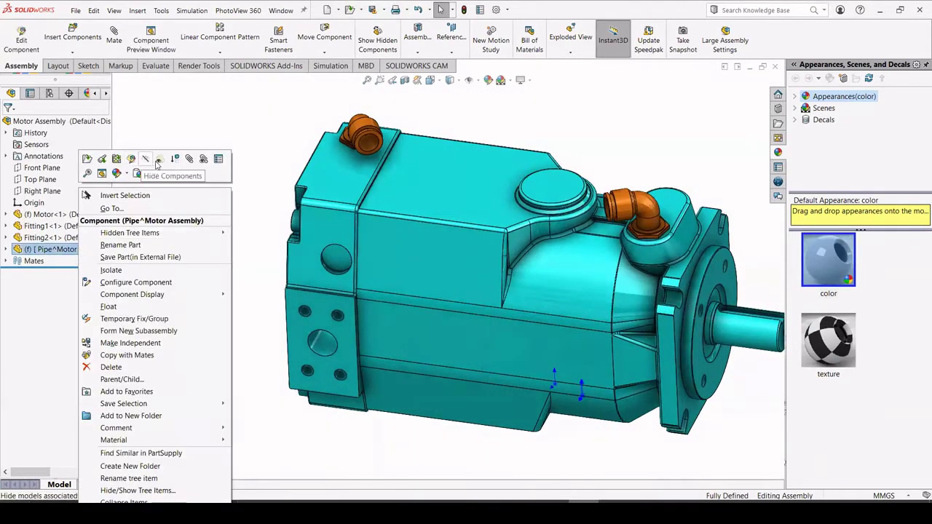
click(201, 123)
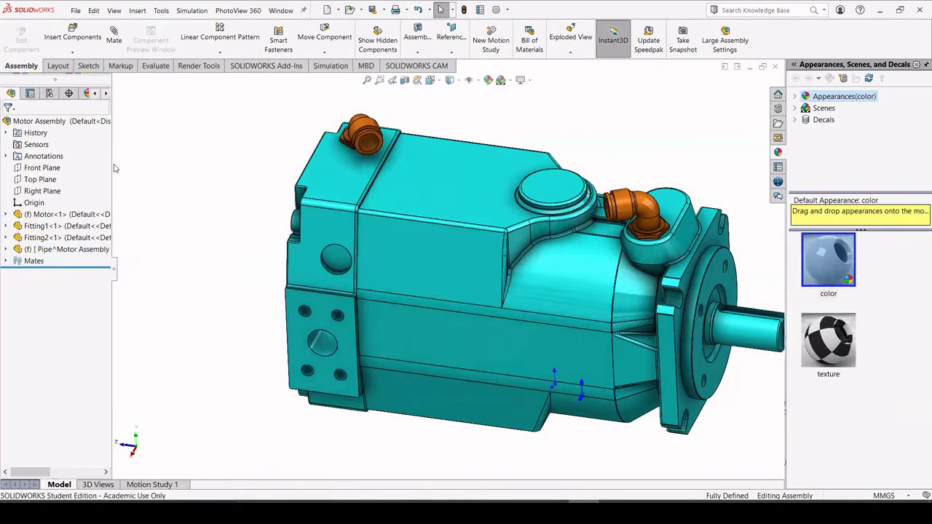
drag(110, 169, 177, 102)
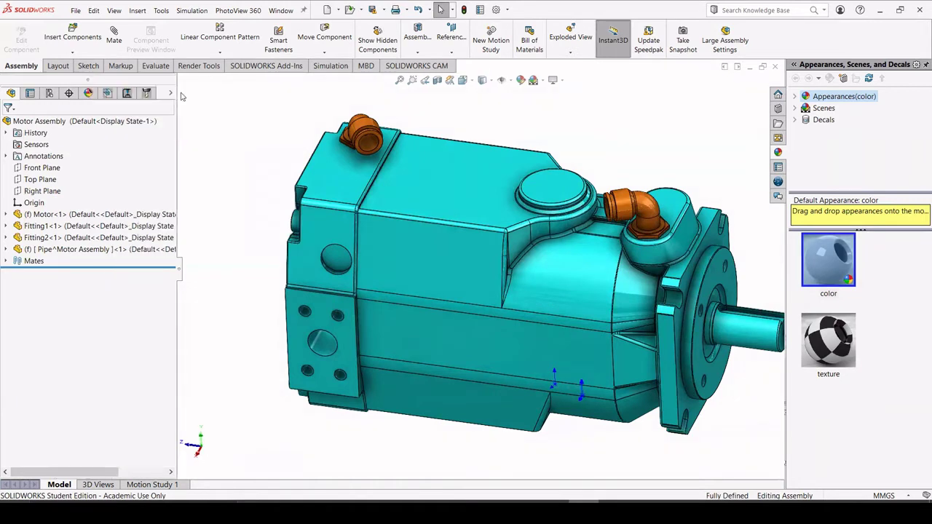
click(171, 93)
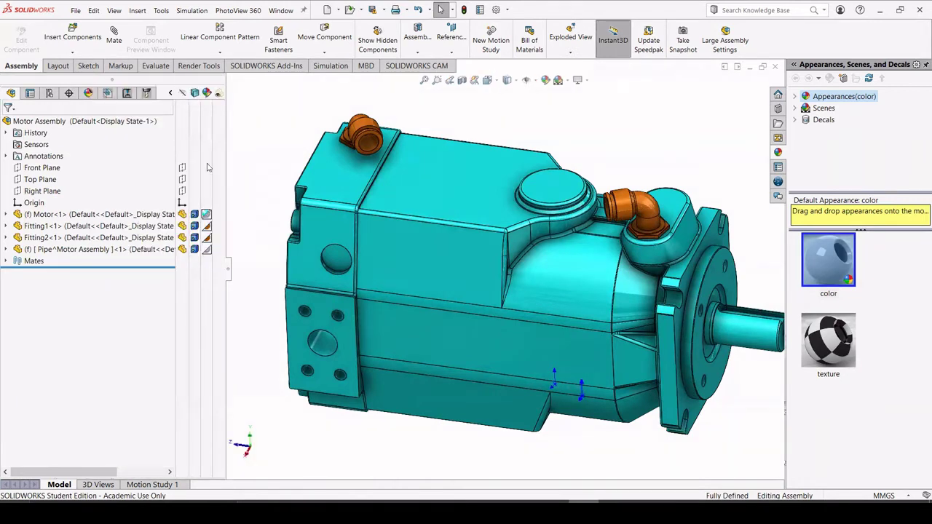
click(217, 227)
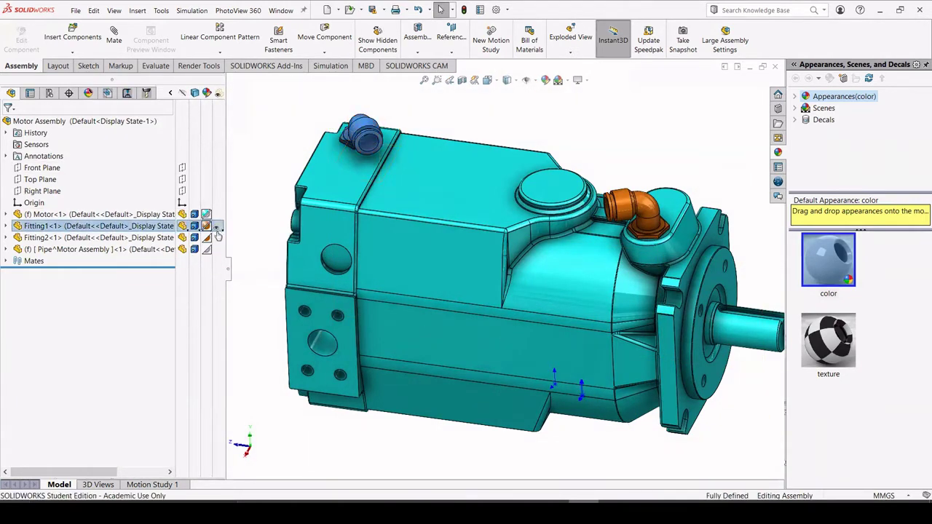
click(216, 238)
click(286, 179)
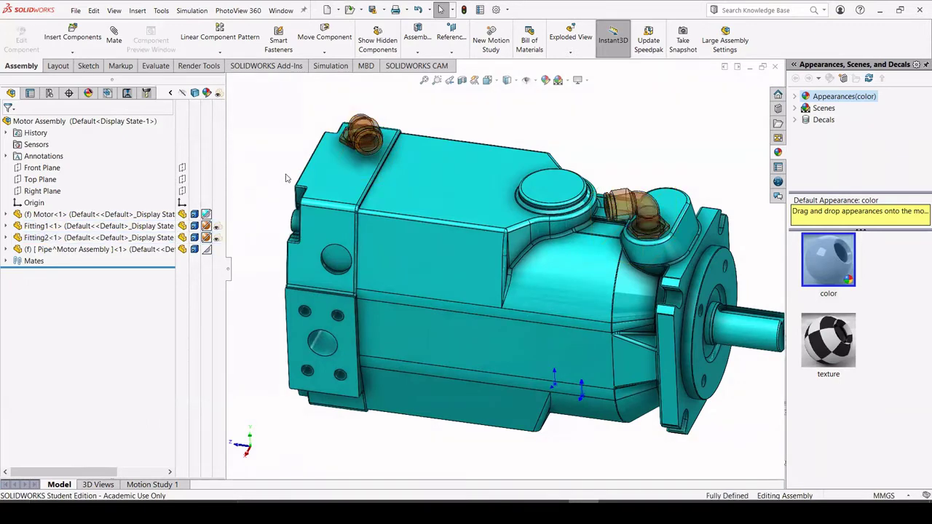
Examine the inside of both transparent fittings on the motor and the orientation of their open ends.
middle_drag(314, 173, 444, 264)
scroll(447, 197, down, 6)
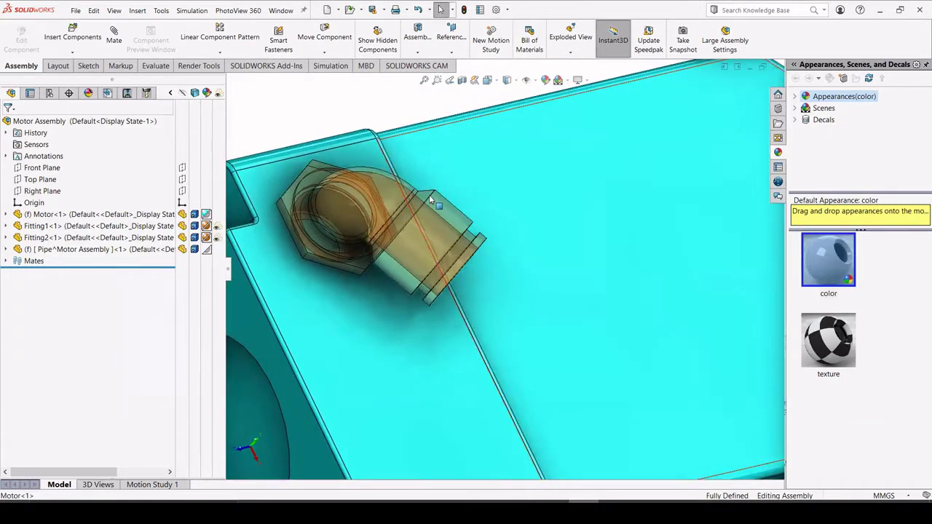
scroll(447, 269, up, 5)
middle_drag(614, 318, 682, 319)
scroll(683, 319, up, 2)
scroll(681, 287, down, 6)
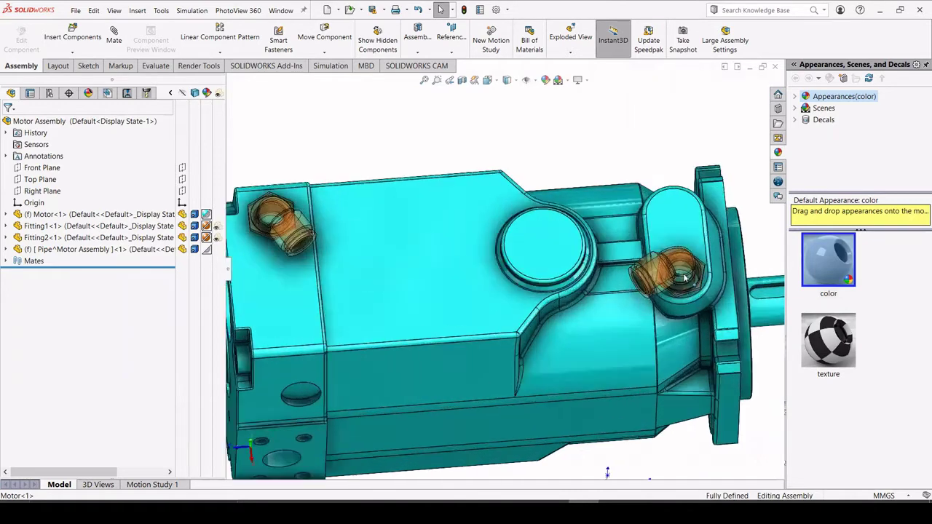
middle_drag(635, 295, 599, 428)
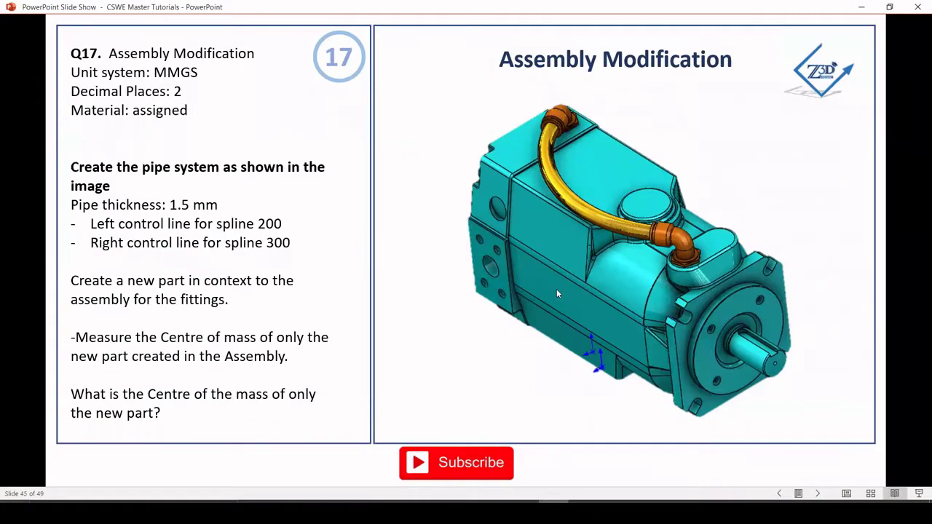
Switch to the PowerPoint task slides and examine how the pipe runs inside the fitting in the enlarged reference image.
click(558, 291)
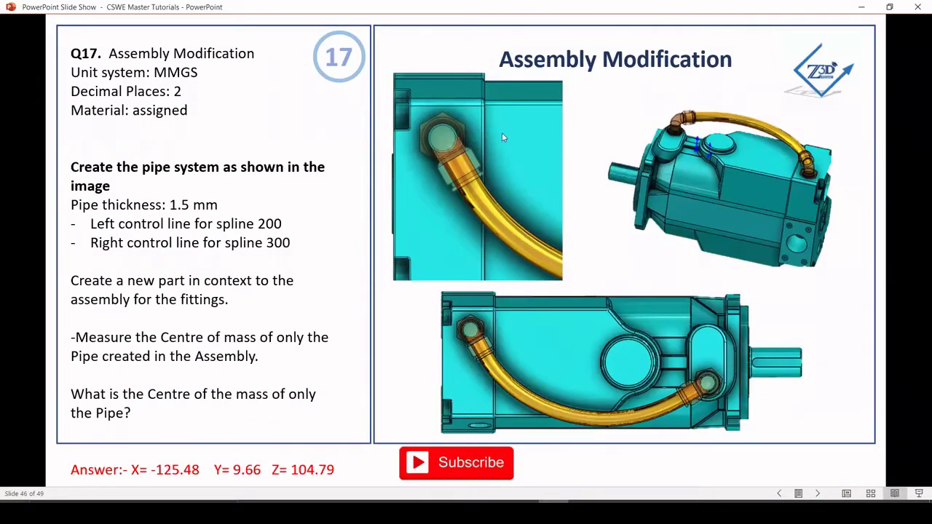
ctrl+scroll(502, 137, up, 3)
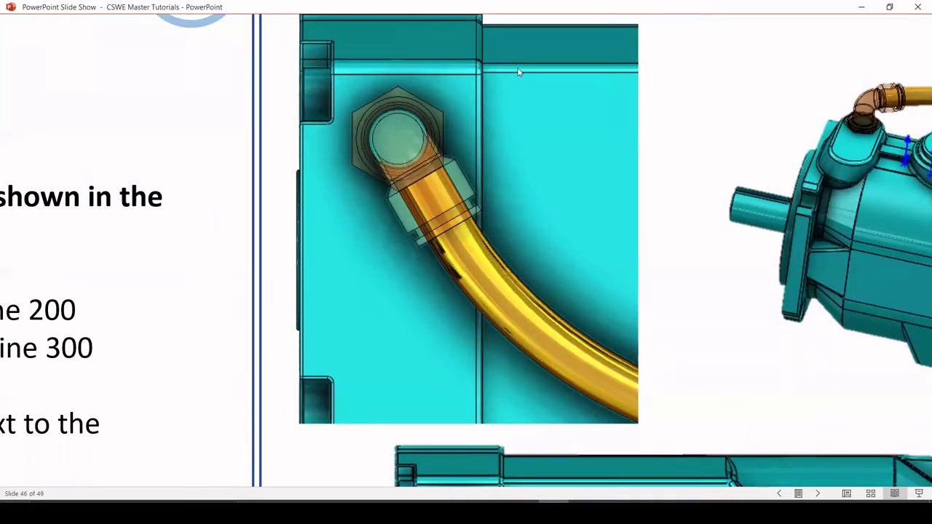
key(ctrl+2)
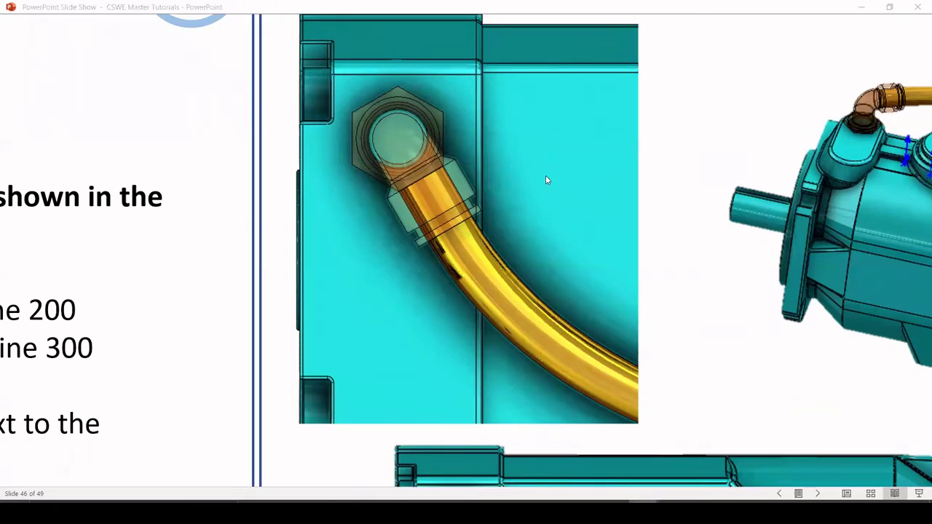
ctrl+scroll(548, 178, down, 3)
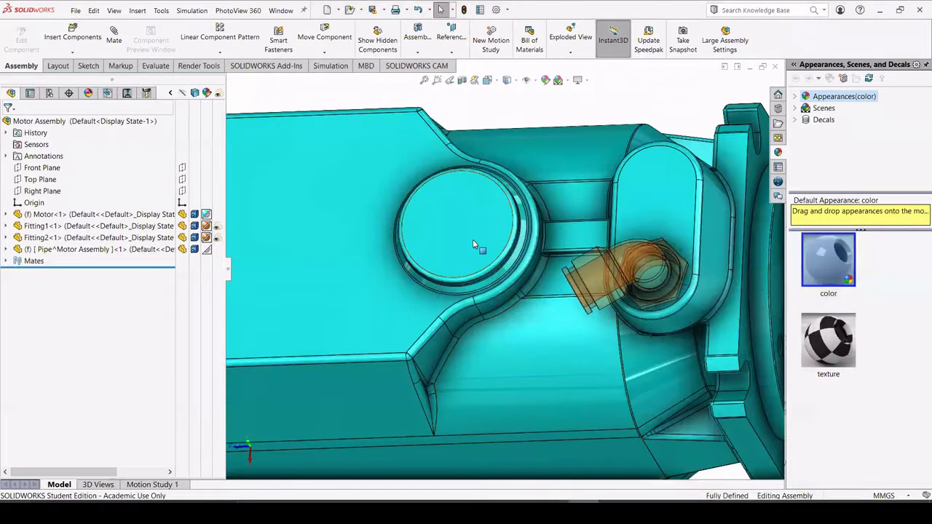
Switch back to SOLIDWORKS, edit the Pipe part within the assembly, and expand its feature tree.
scroll(370, 293, up, 3)
scroll(371, 295, up, 3)
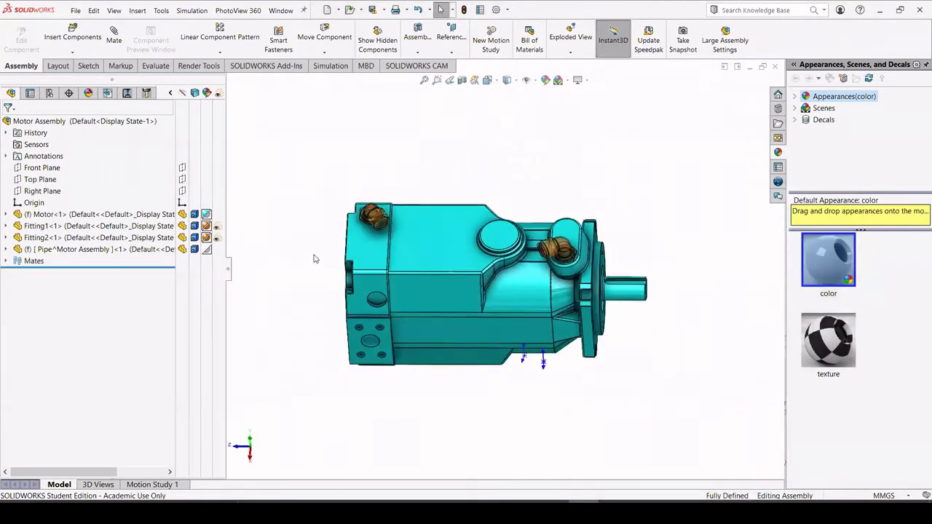
right_click(111, 249)
click(168, 159)
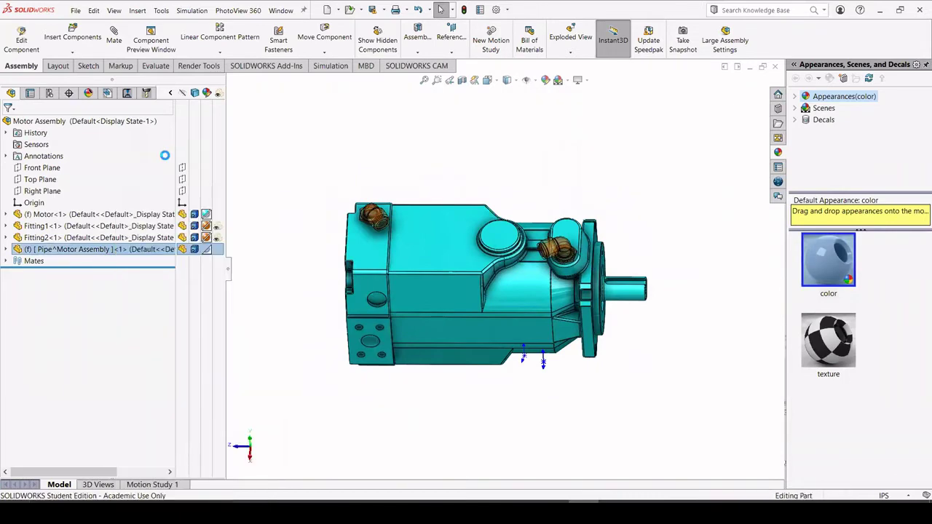
scroll(386, 240, down, 3)
scroll(386, 240, down, 3)
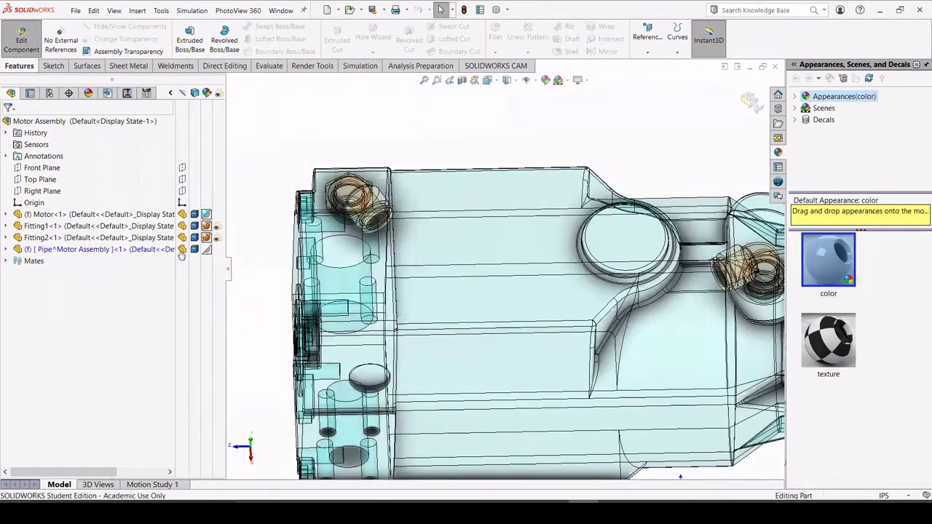
click(5, 250)
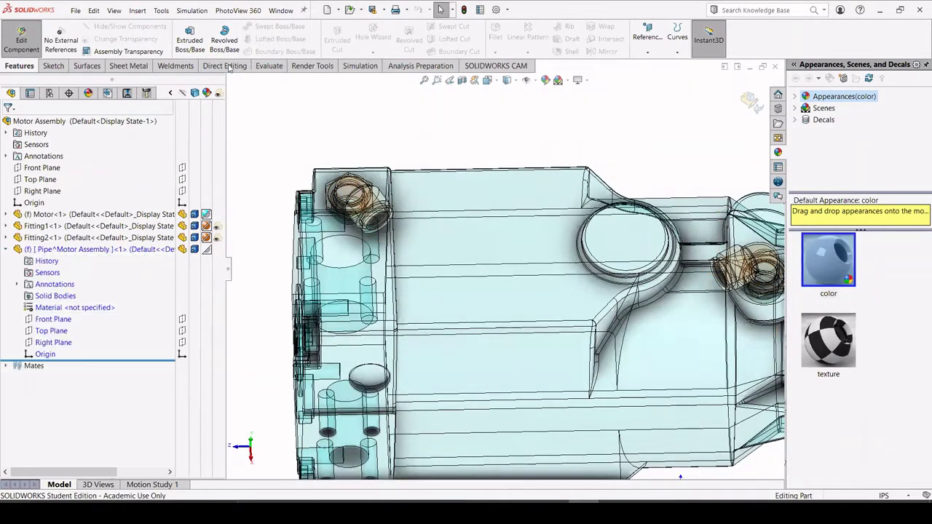
Start a 3D sketch in the Pipe part.
click(52, 65)
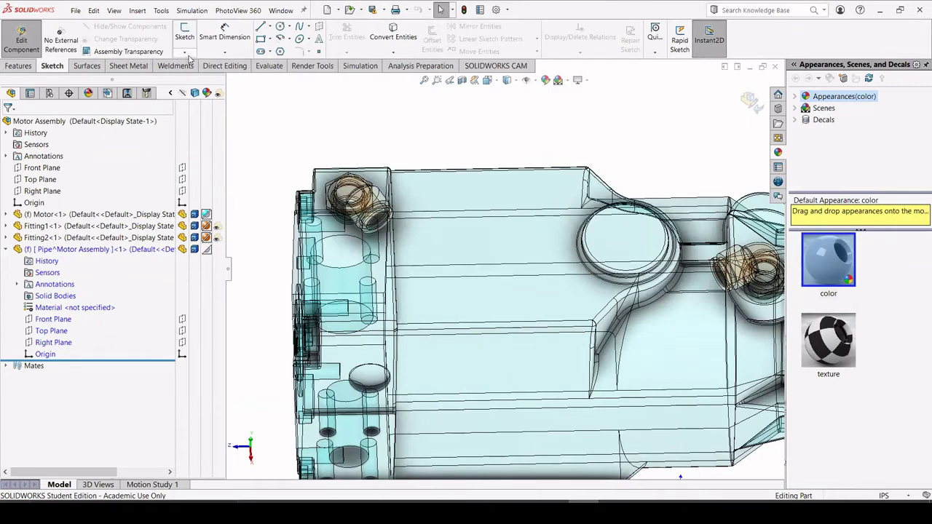
click(186, 53)
click(197, 77)
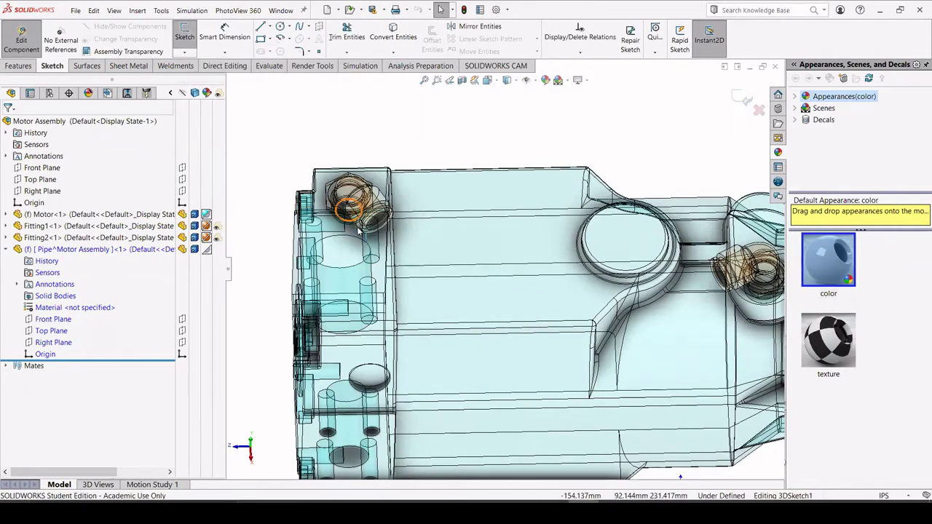
Sketch a line about 19.25 mm long from the centre of Fitting1's open end along its axis to the centre of its inner circular edge.
scroll(360, 232, down, 1)
scroll(434, 241, down, 1)
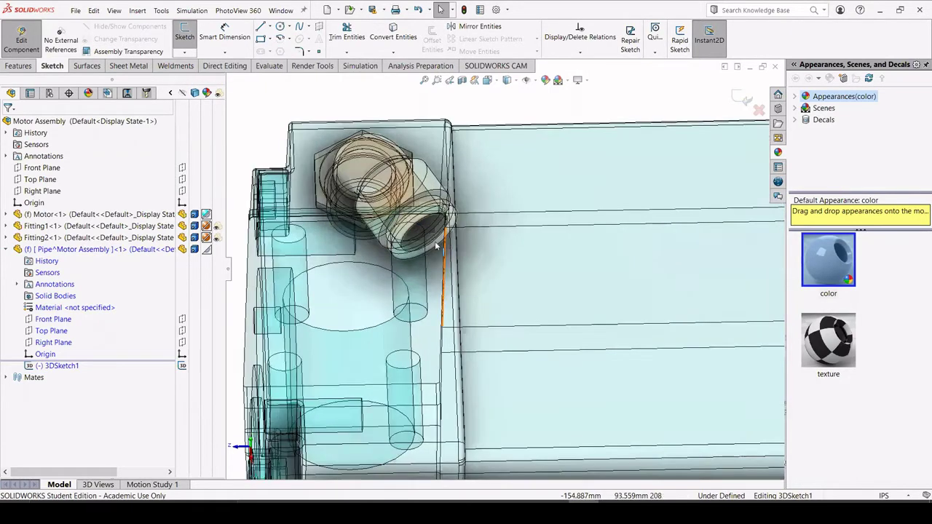
scroll(435, 241, down, 1)
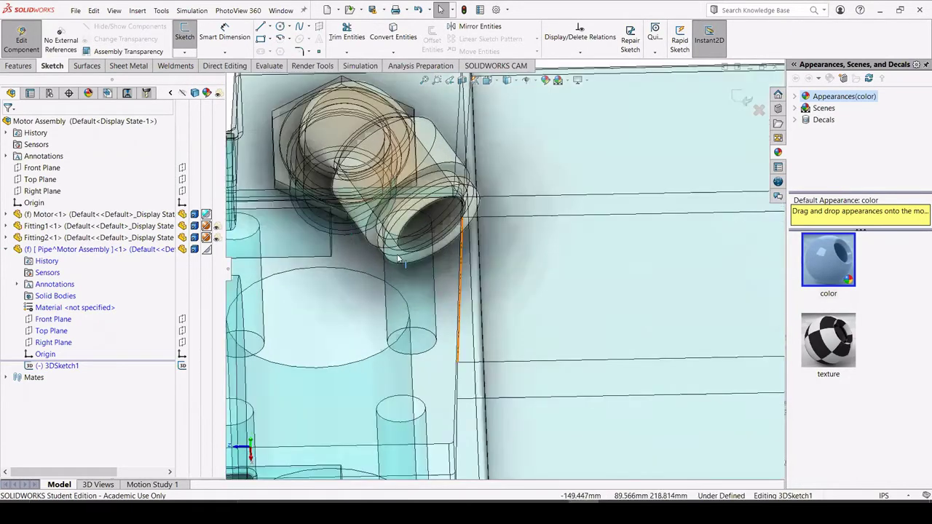
click(262, 27)
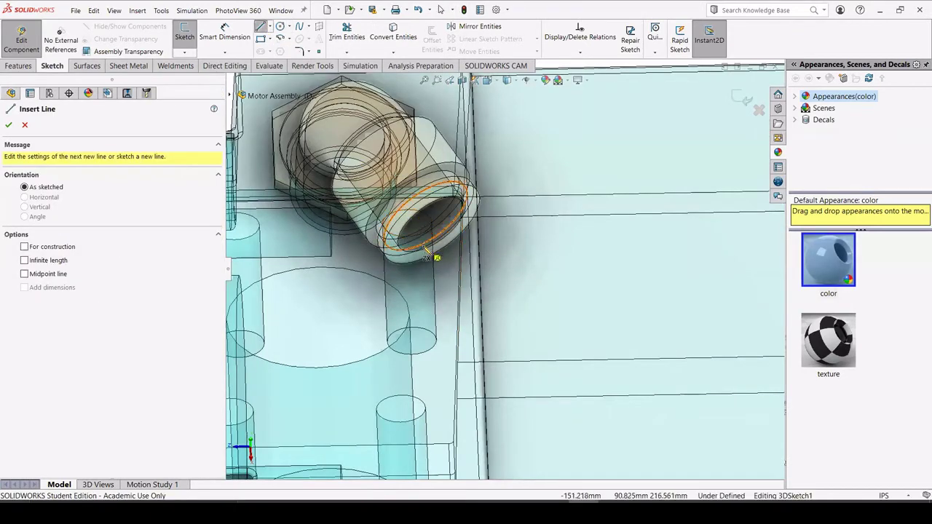
scroll(423, 260, down, 2)
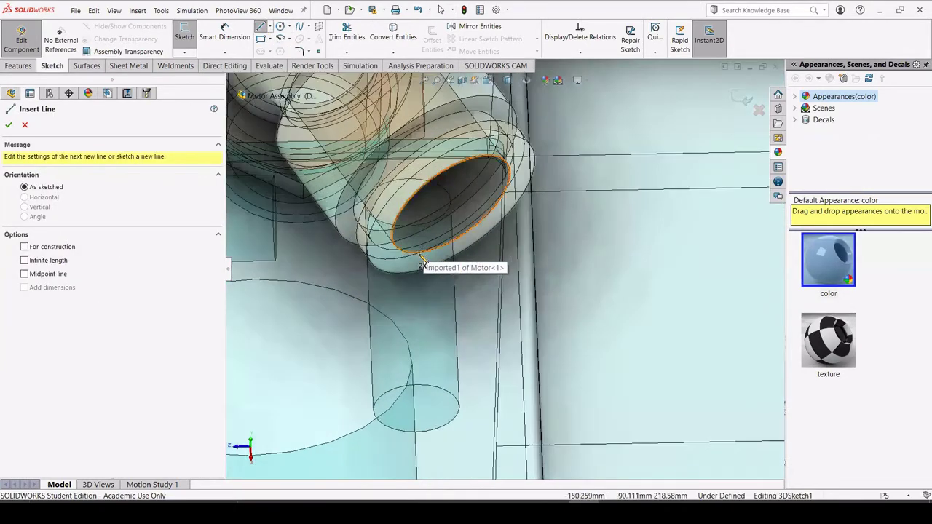
click(453, 209)
middle_drag(452, 209, 475, 195)
scroll(460, 169, down, 2)
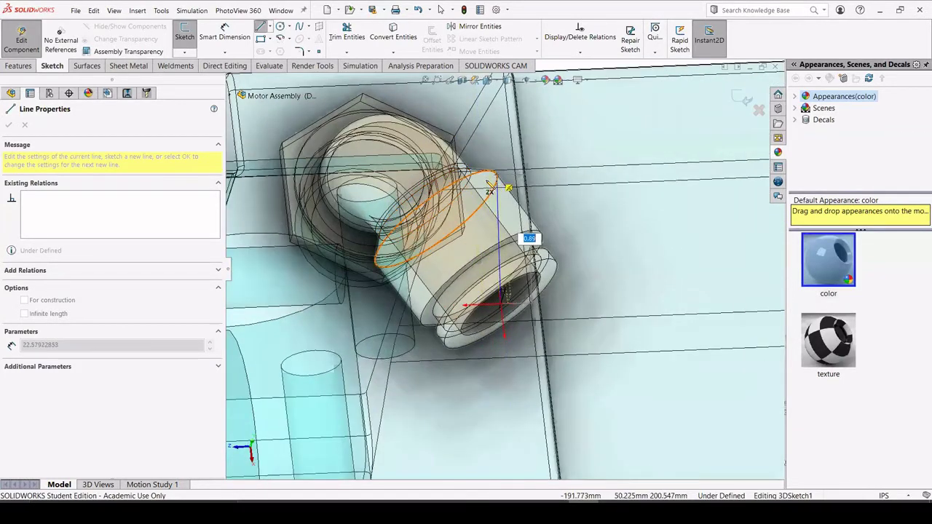
scroll(472, 232, down, 1)
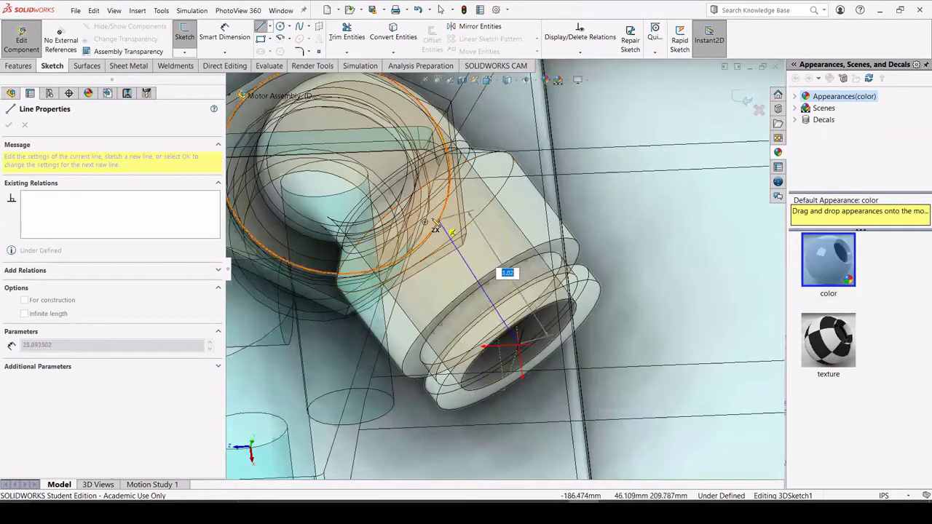
click(425, 223)
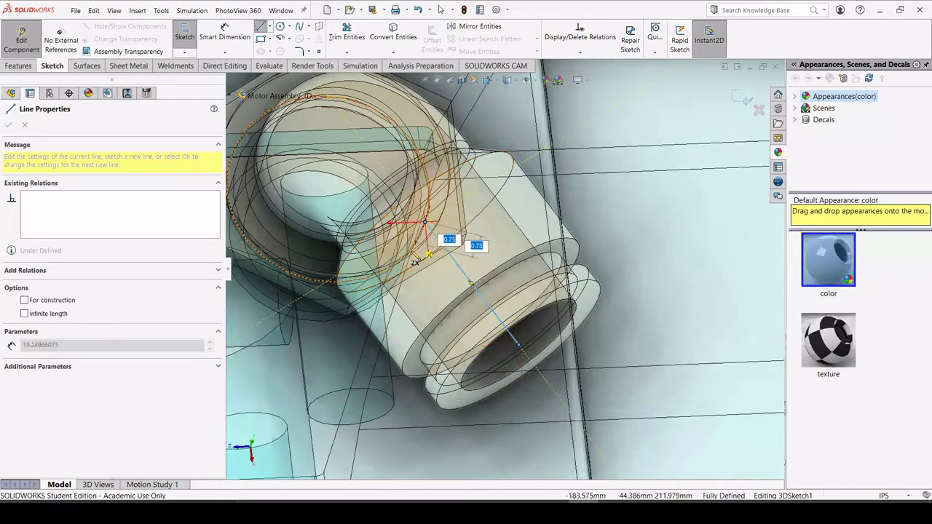
scroll(431, 238, up, 4)
key(Escape)
key(Escape)
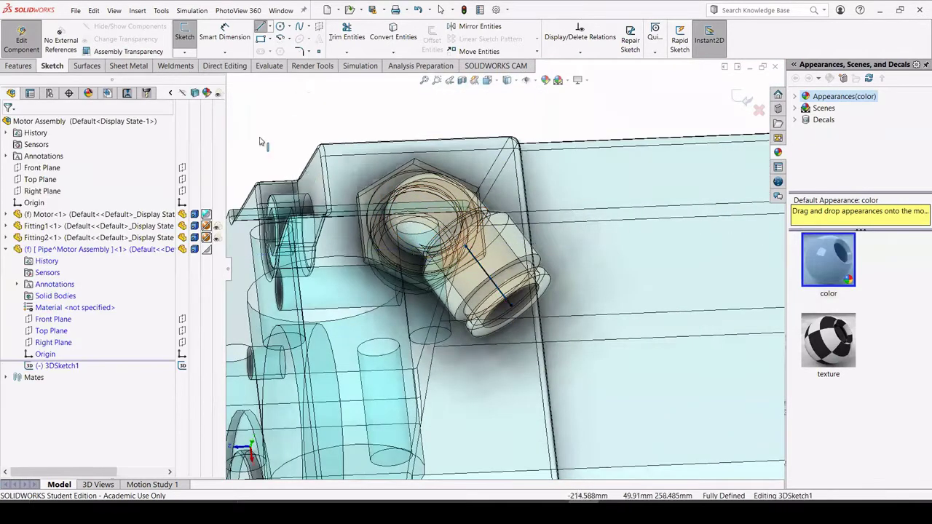
Sketch a short line about 8.26 mm long from the inner edge of Fitting2's open end to the centre of that opening.
middle_drag(412, 252, 562, 220)
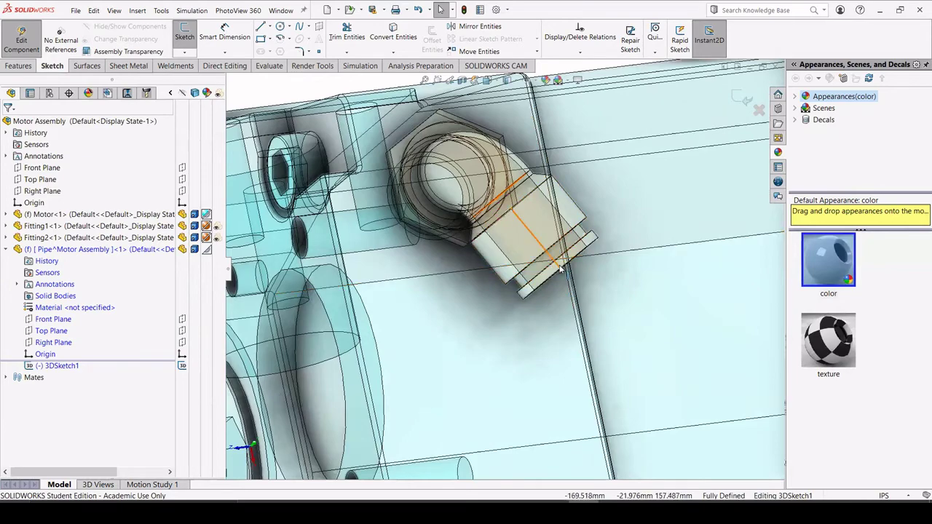
scroll(594, 249, up, 6)
middle_drag(641, 268, 718, 271)
ctrl+middle_drag(728, 275, 672, 274)
scroll(674, 273, down, 5)
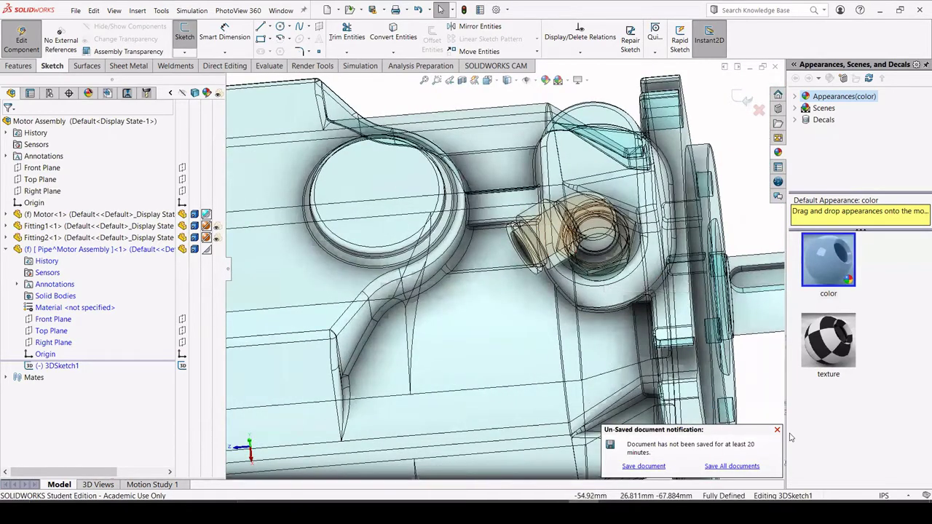
click(778, 430)
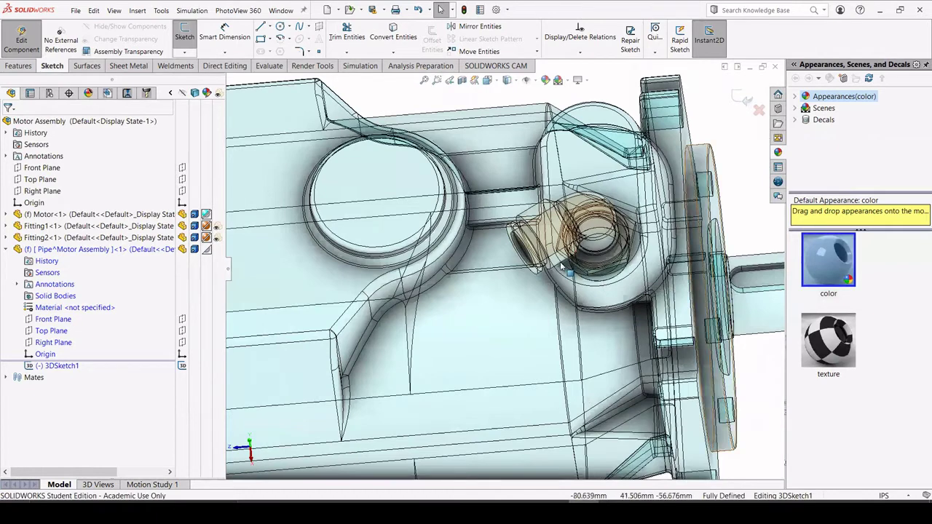
click(260, 27)
scroll(448, 259, down, 3)
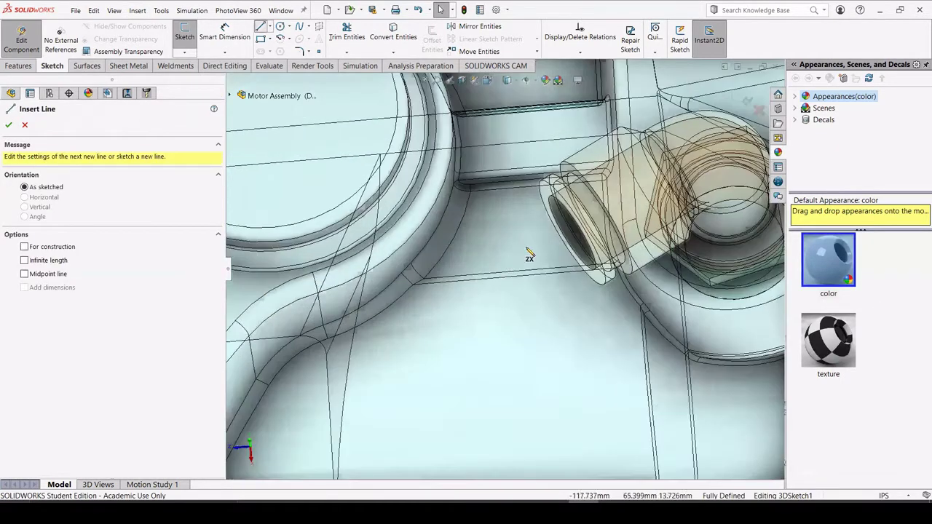
middle_drag(468, 250, 569, 214)
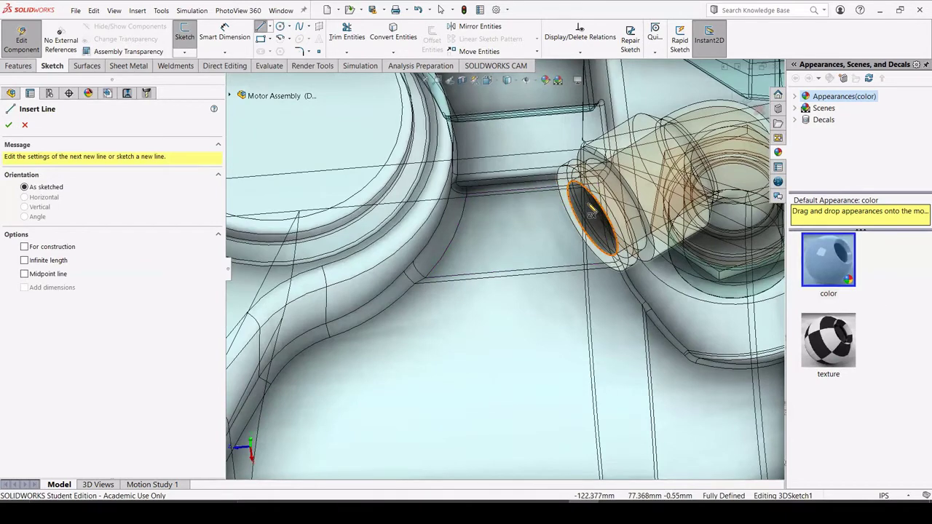
middle_drag(592, 211, 634, 183)
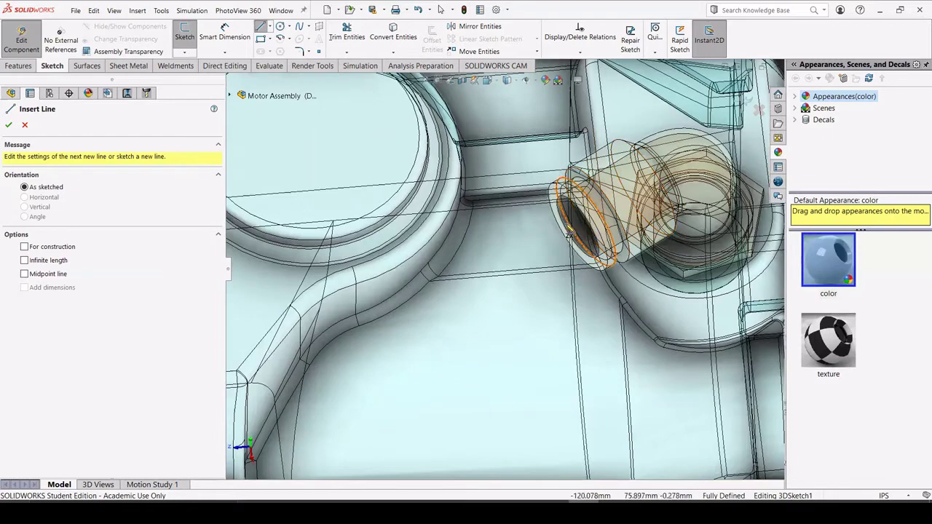
click(568, 238)
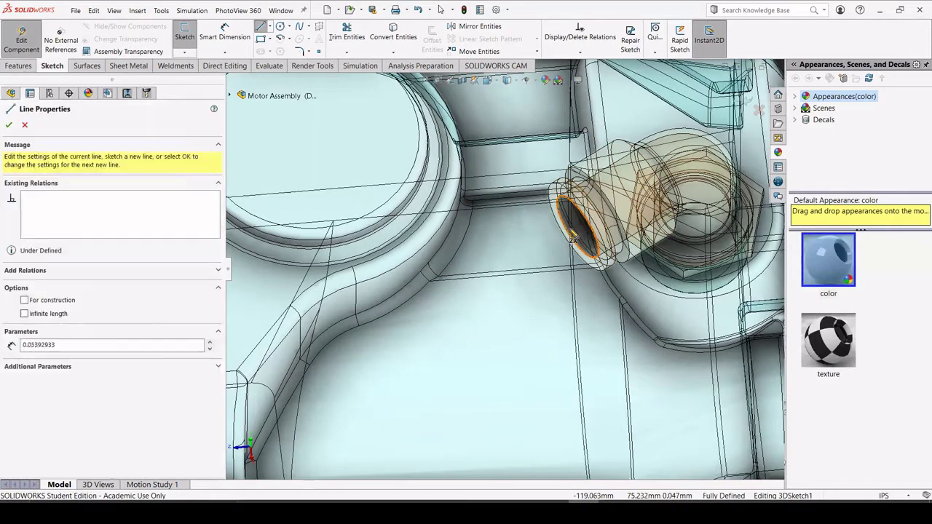
scroll(573, 239, down, 1)
scroll(587, 241, down, 5)
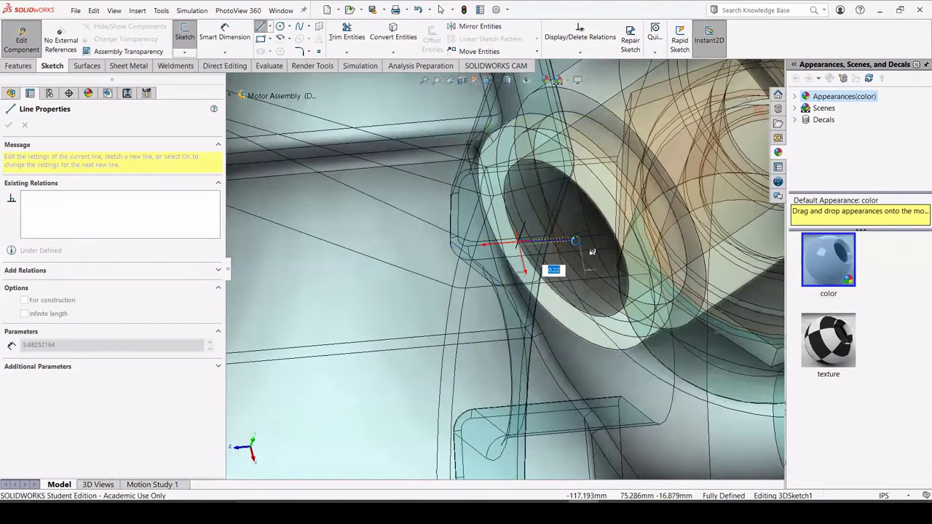
middle_drag(592, 252, 542, 260)
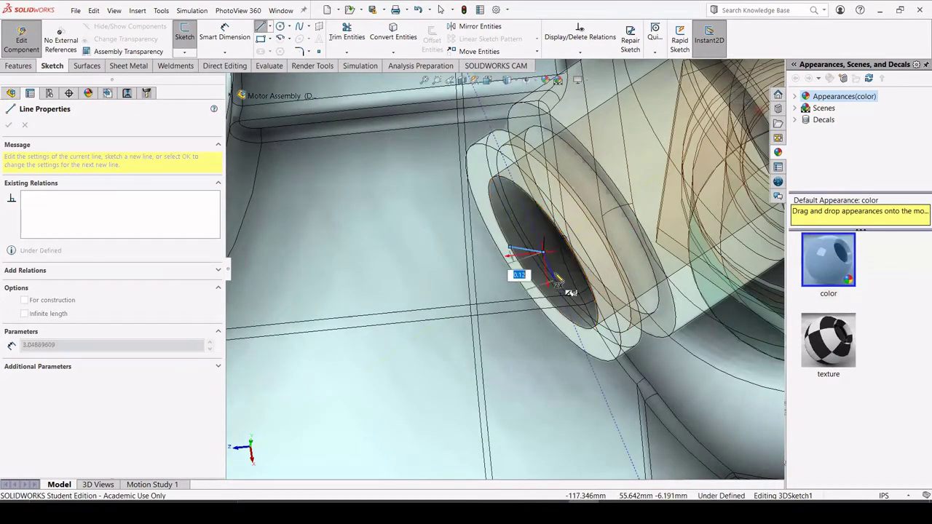
Sketch a line about 18.67 mm long from the centre of Fitting2's open end along its axis to the centre of its inner circular edge.
scroll(614, 222, up, 3)
middle_drag(614, 222, 637, 191)
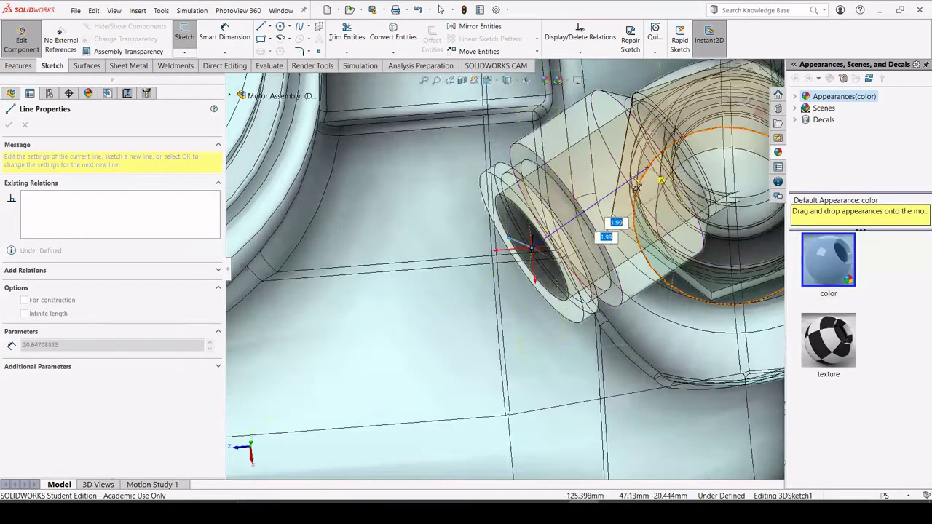
scroll(637, 191, down, 3)
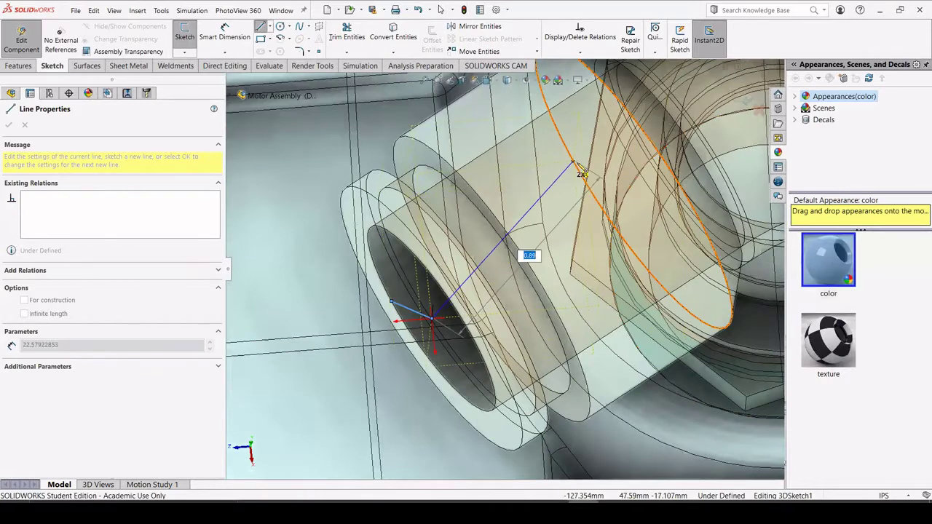
middle_drag(582, 173, 646, 191)
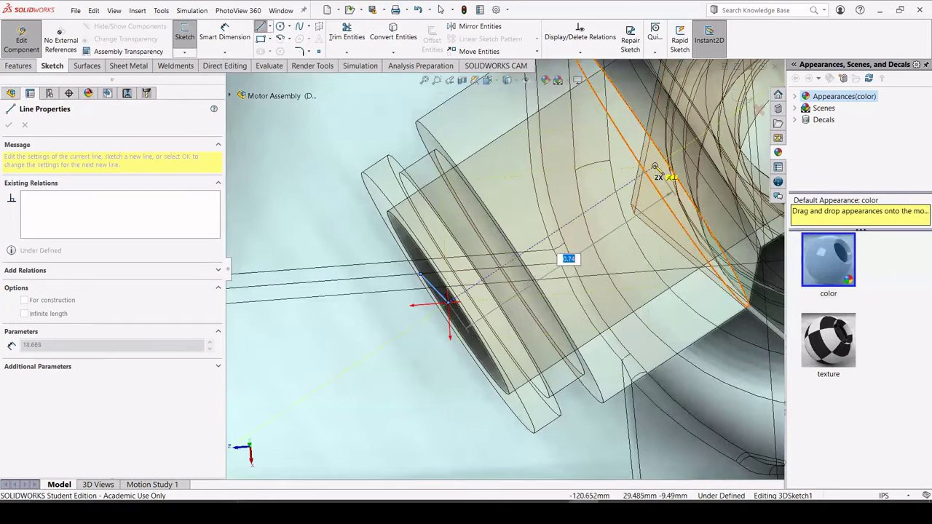
click(655, 167)
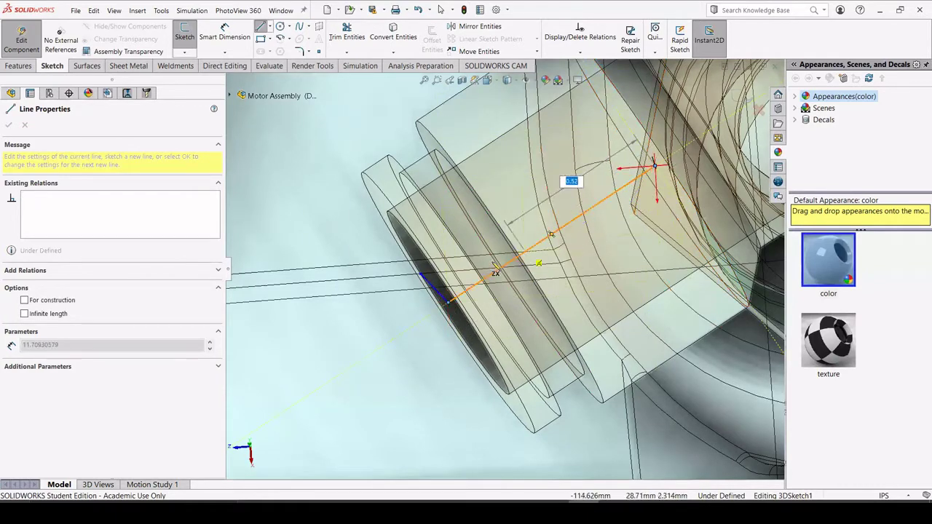
key(Escape)
key(Escape)
Delete the stray short line between the edge and the centre of Fitting2's opening.
mouse_move(470, 284)
middle_down()
mouse_move(480, 277)
mouse_move(461, 279)
middle_up()
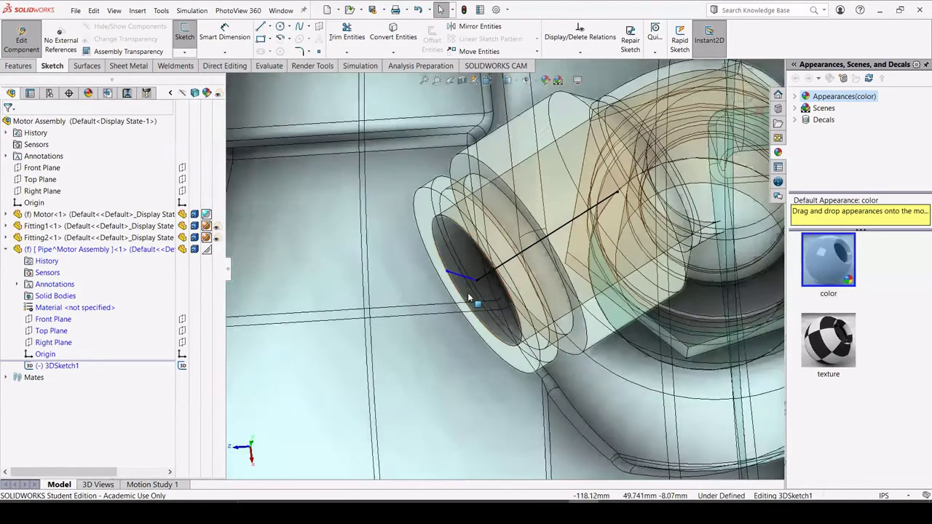
click(461, 279)
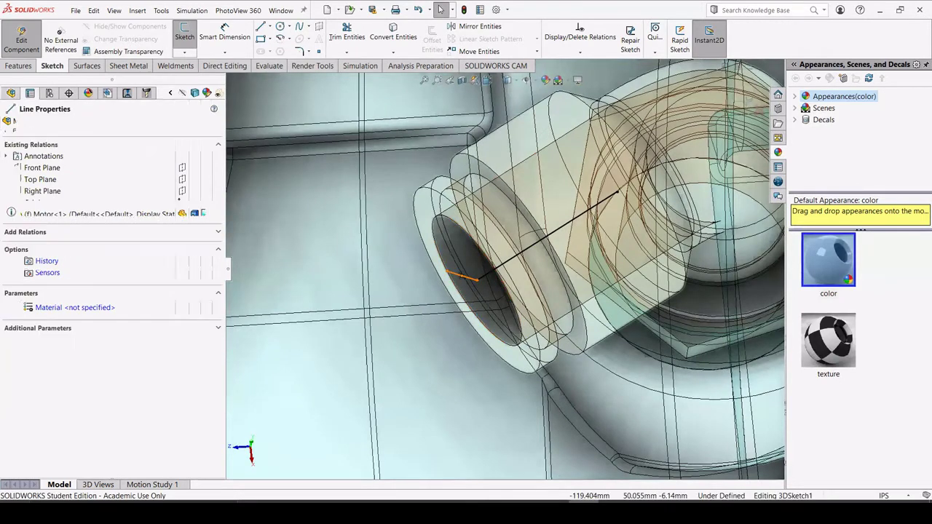
click(457, 280)
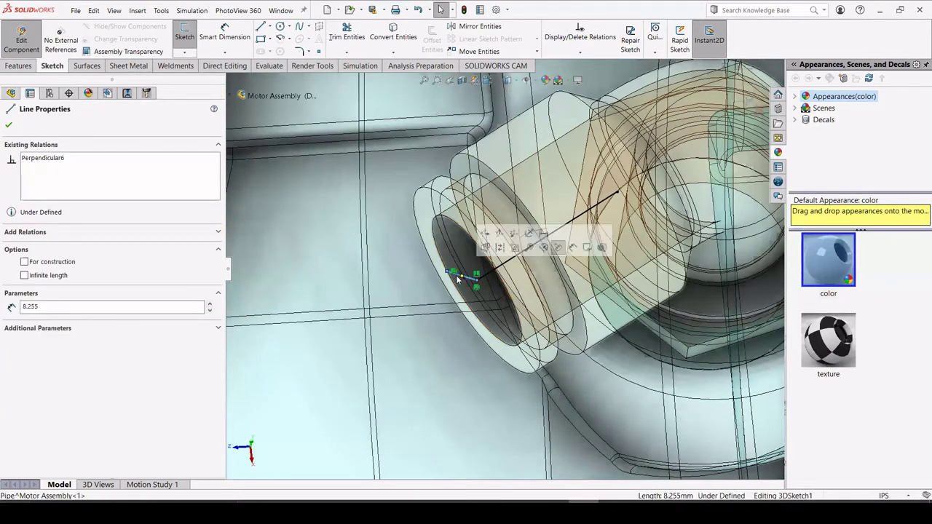
key(Escape)
Sketch a two-point spline about 220 mm long joining the outer ends of the axis lines at Fitting1's and Fitting2's openings.
middle_drag(457, 279, 416, 353)
scroll(458, 333, up, 5)
scroll(358, 362, up, 3)
scroll(328, 307, down, 2)
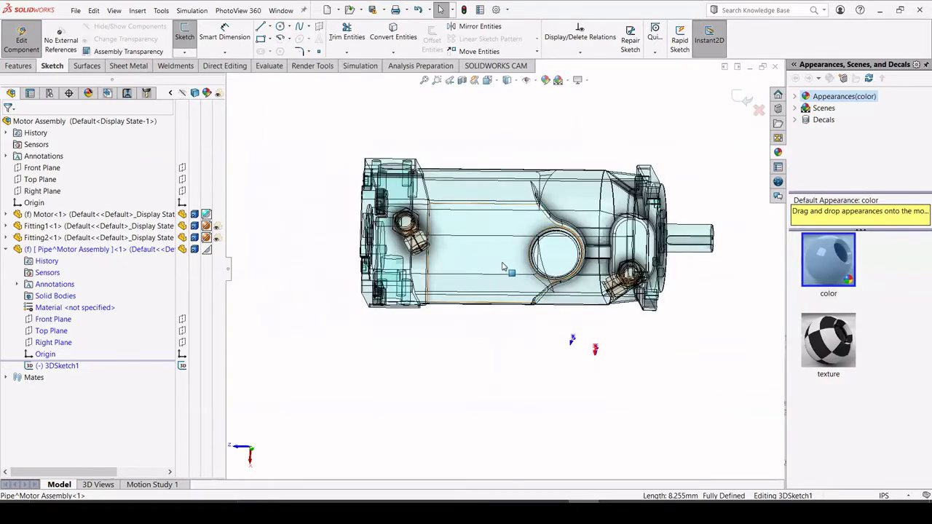
middle_drag(264, 284, 332, 287)
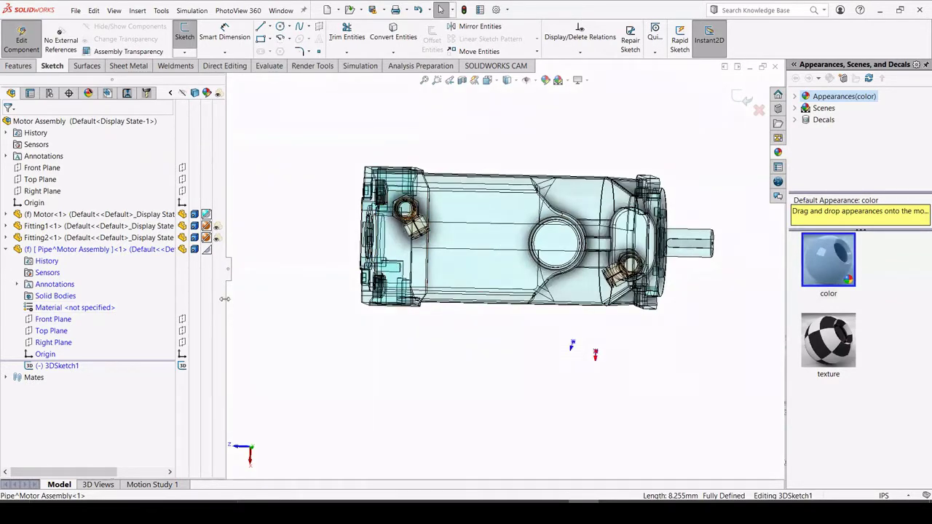
drag(224, 299, 198, 299)
scroll(561, 248, down, 3)
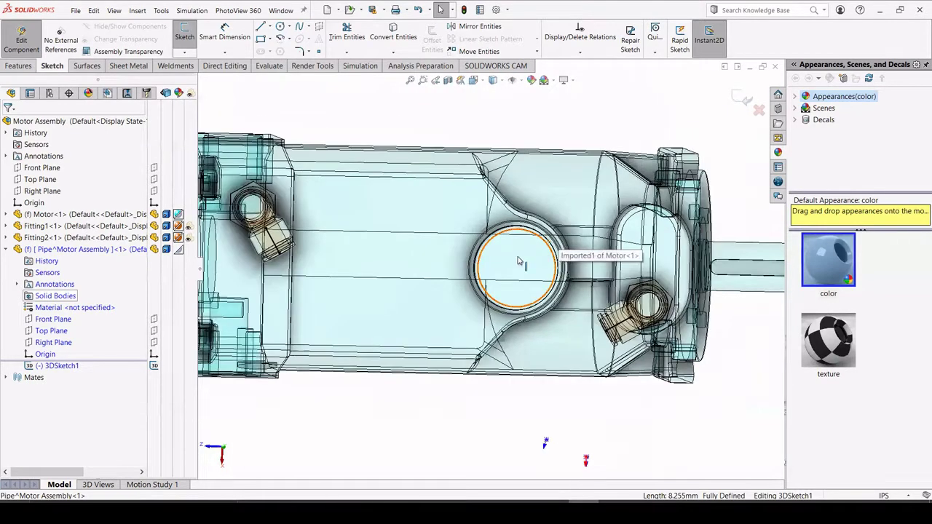
scroll(521, 264, up, 2)
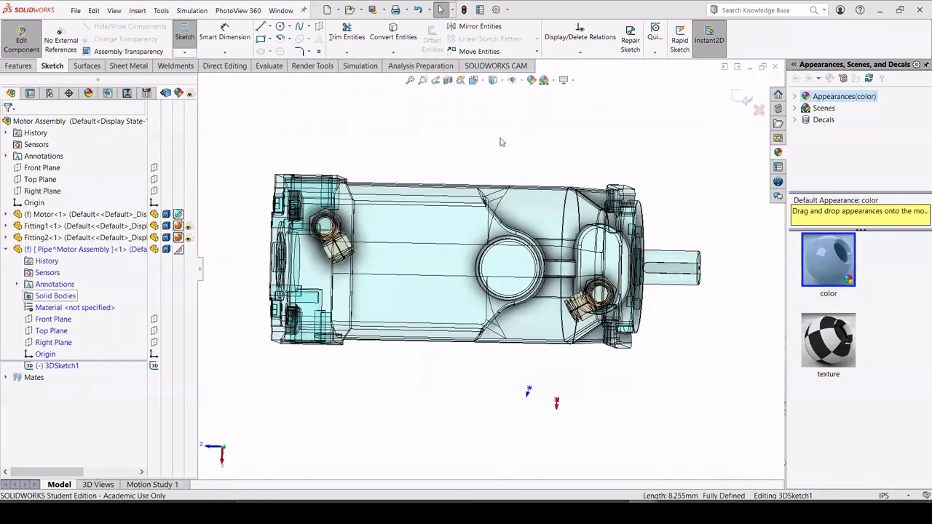
middle_drag(500, 142, 493, 97)
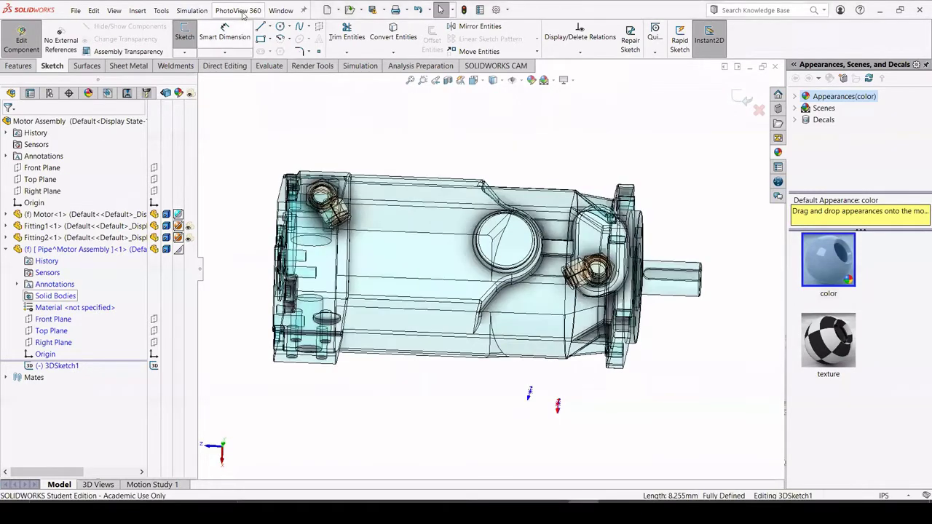
click(300, 27)
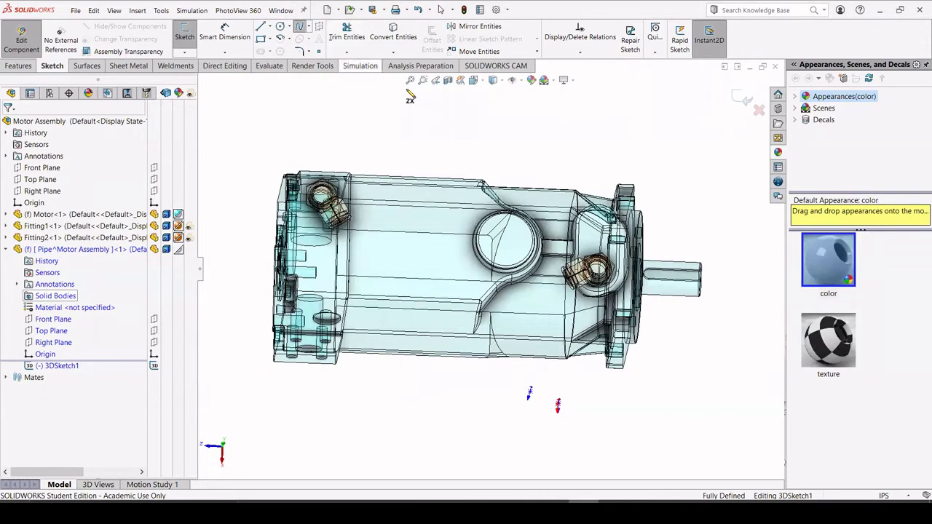
click(474, 81)
click(369, 275)
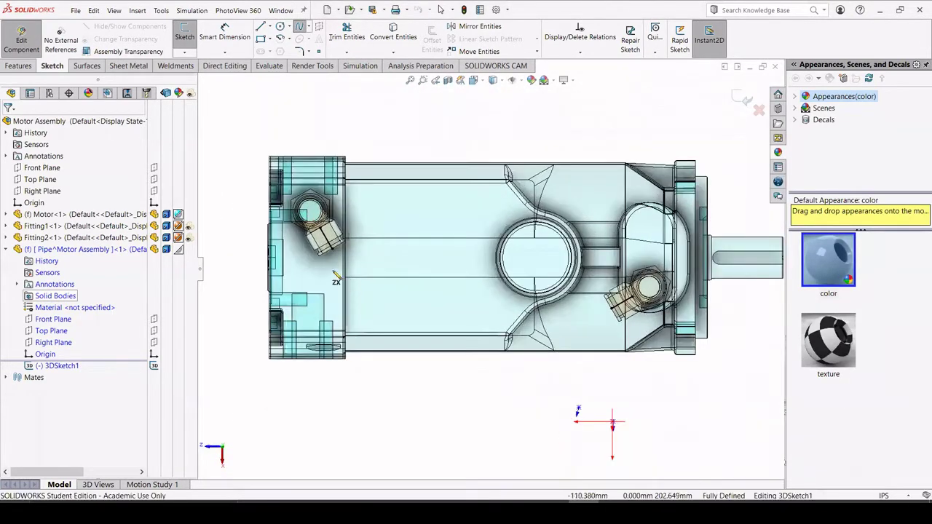
scroll(363, 257, down, 3)
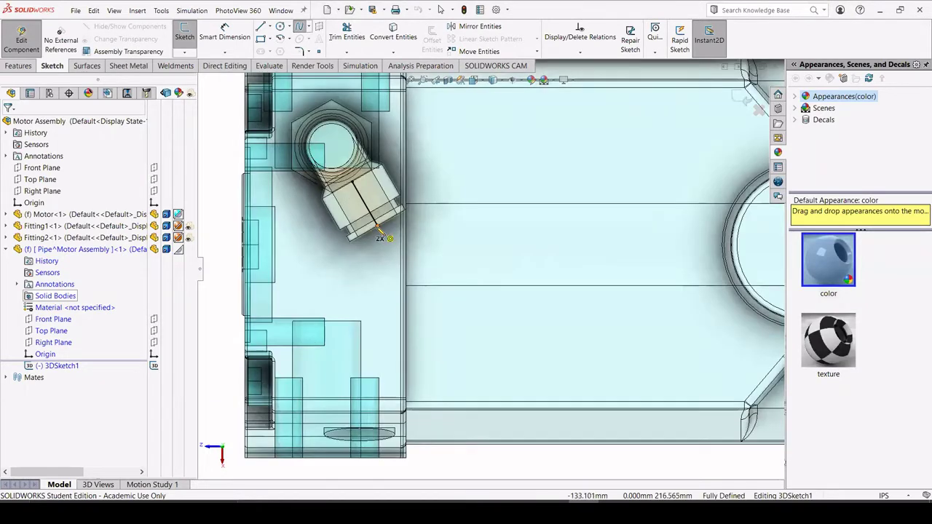
click(378, 231)
scroll(539, 306, up, 5)
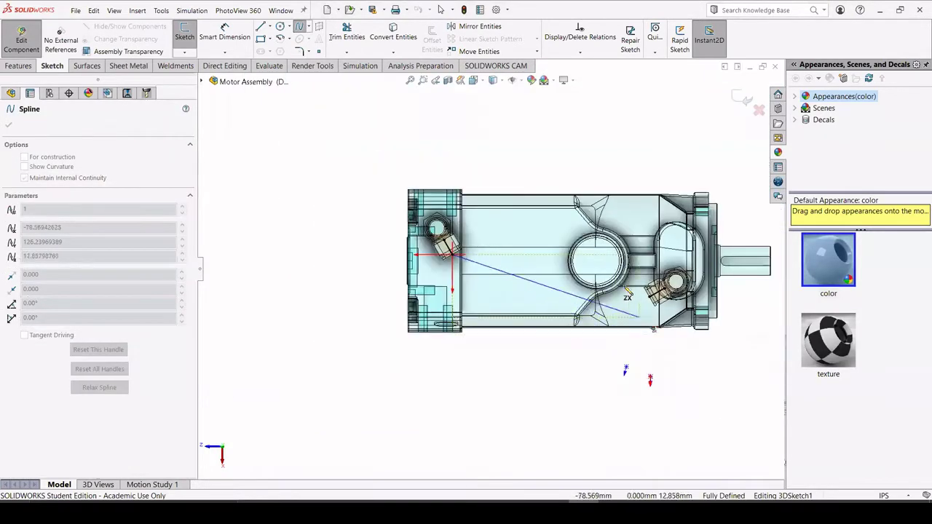
scroll(638, 315, down, 3)
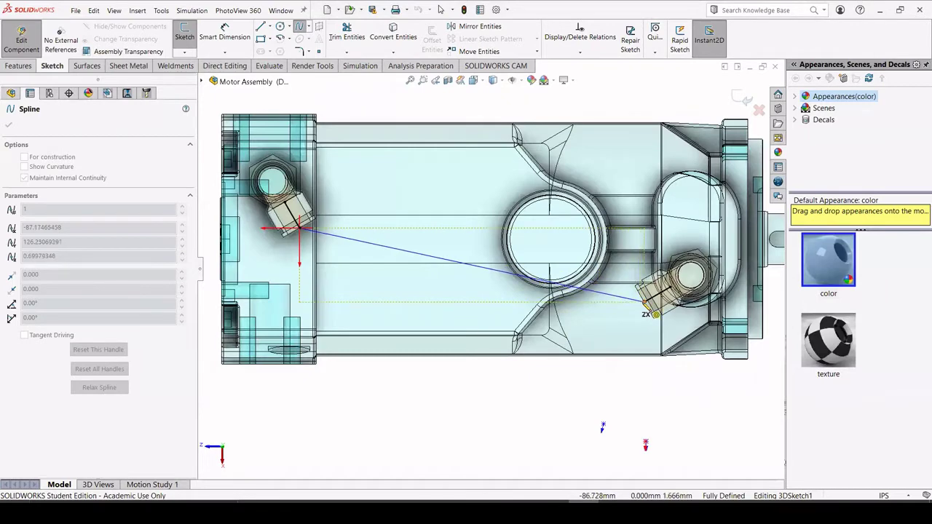
click(655, 315)
key(Escape)
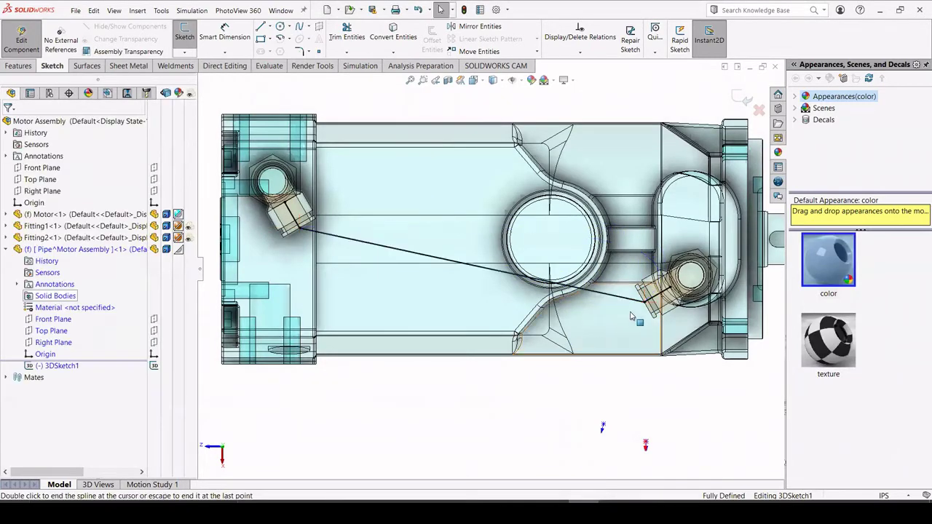
Make the spline tangent to the axis line inside Fitting2.
middle_drag(632, 317, 628, 290)
scroll(643, 280, down, 4)
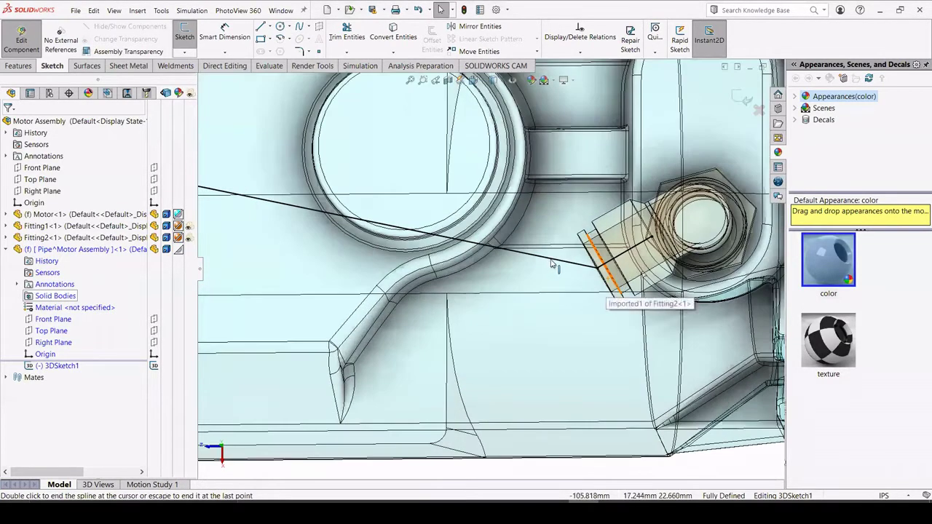
double_click(597, 272)
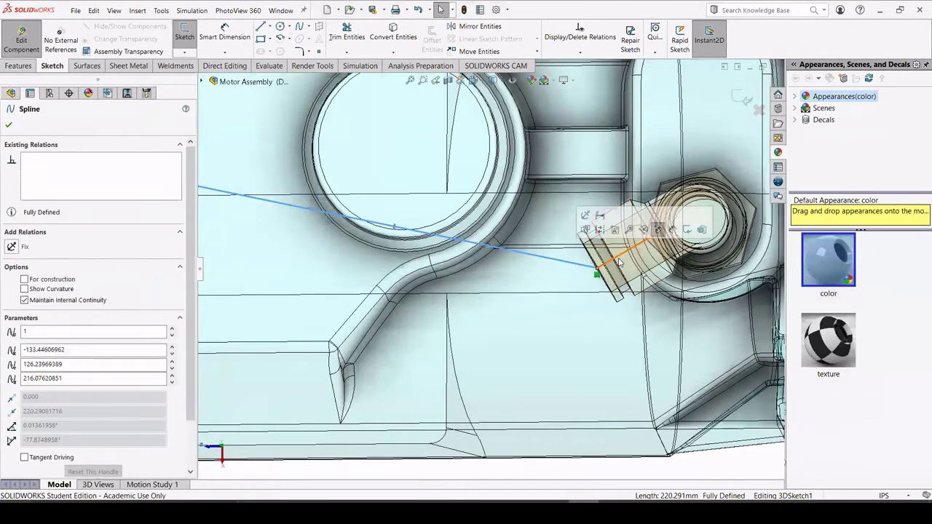
ctrl+click(619, 262)
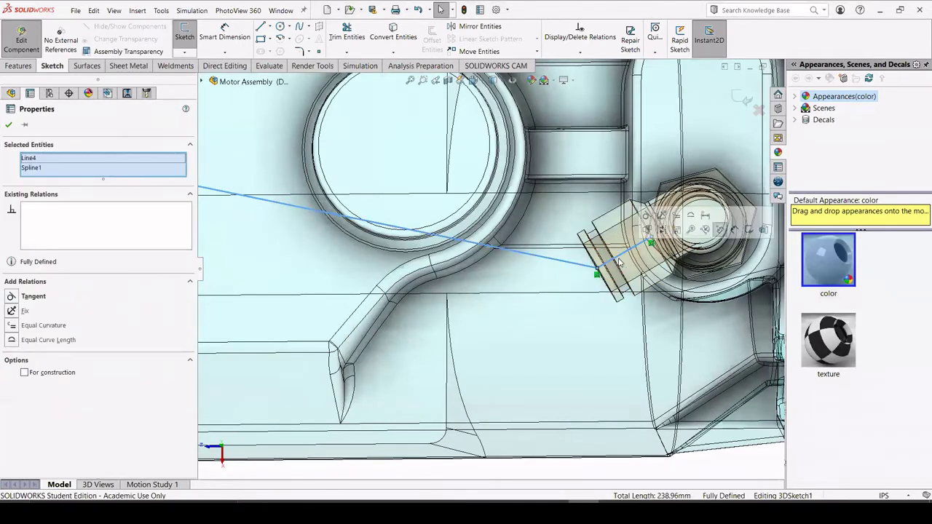
click(661, 216)
scroll(493, 260, up, 4)
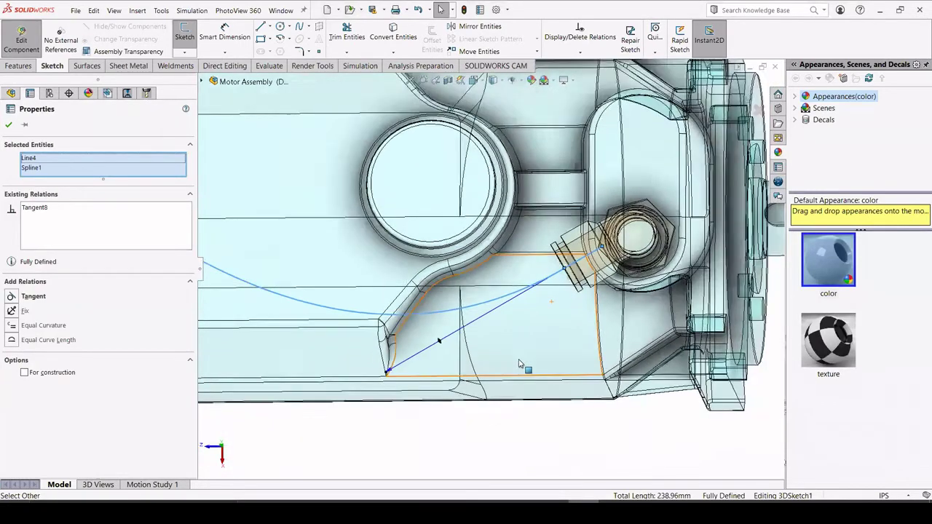
click(349, 410)
Make the spline tangent to the axis line inside Fitting1.
scroll(259, 225, down, 4)
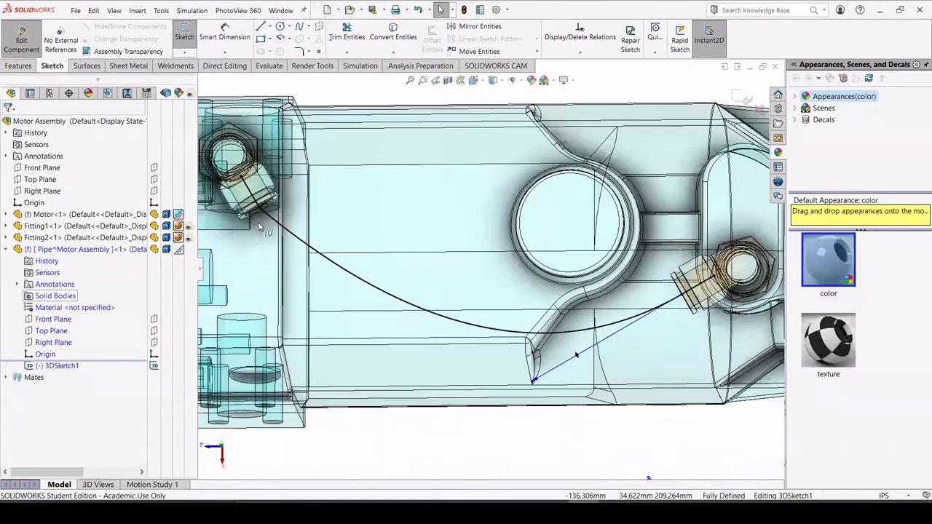
scroll(266, 227, down, 3)
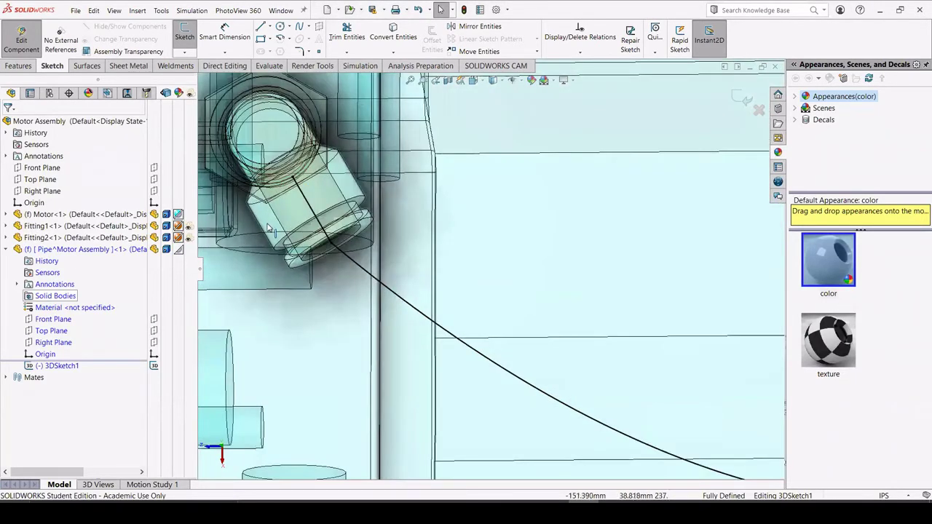
click(328, 242)
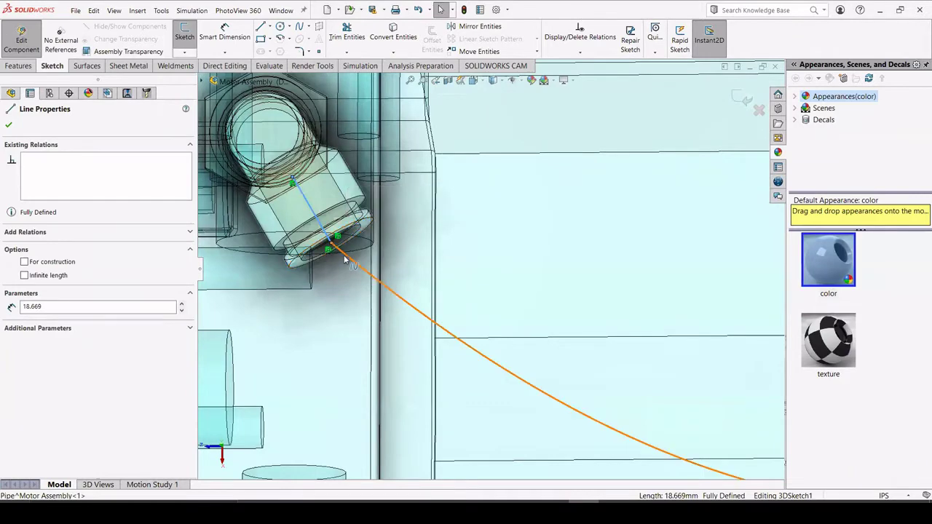
ctrl+click(346, 257)
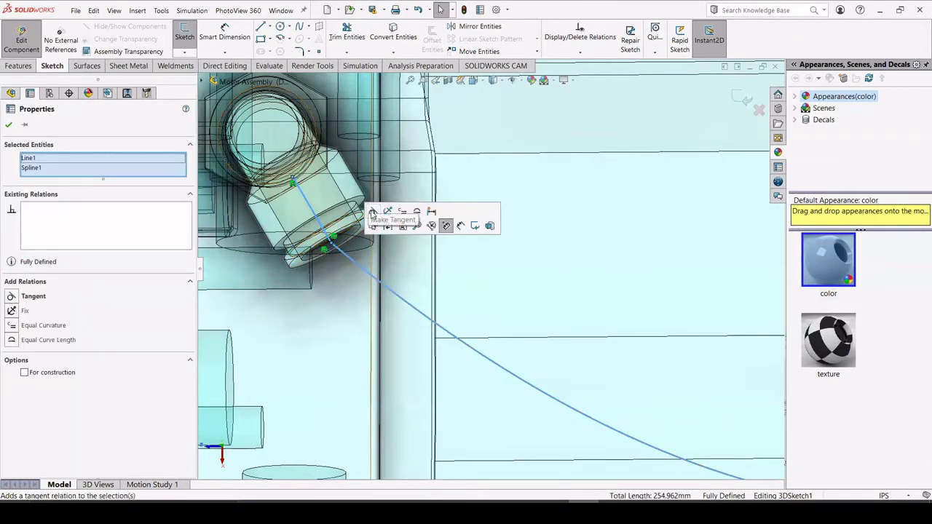
click(372, 212)
scroll(378, 274, up, 6)
key(Escape)
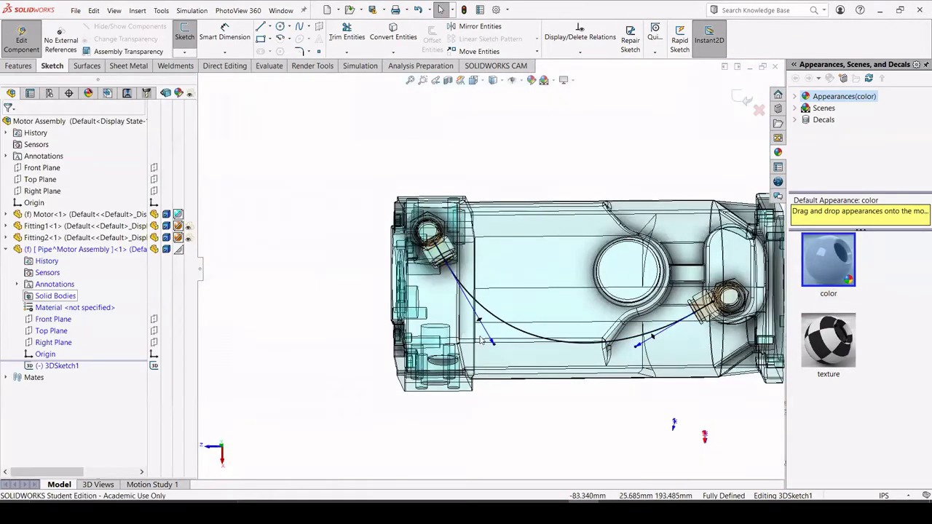
middle_drag(495, 318, 485, 312)
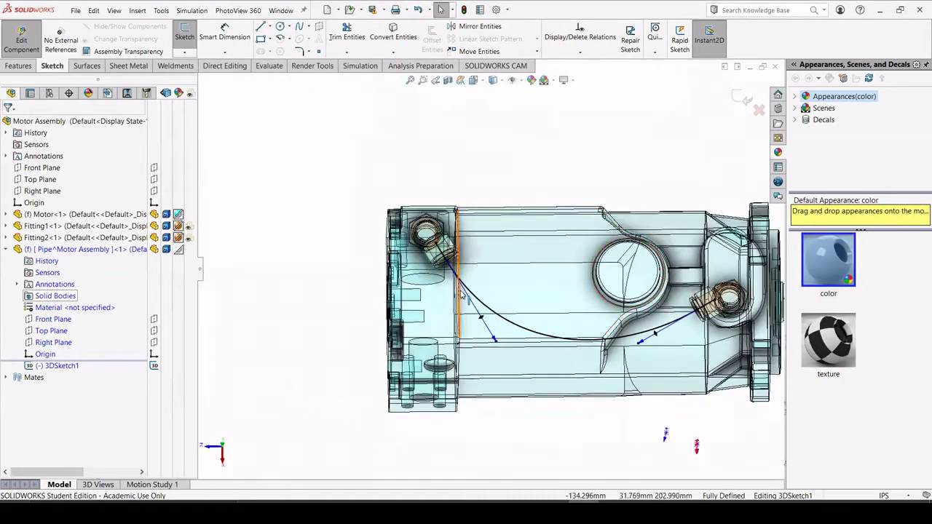
scroll(523, 310, down, 2)
scroll(525, 311, up, 4)
middle_drag(555, 338, 525, 271)
scroll(520, 269, down, 2)
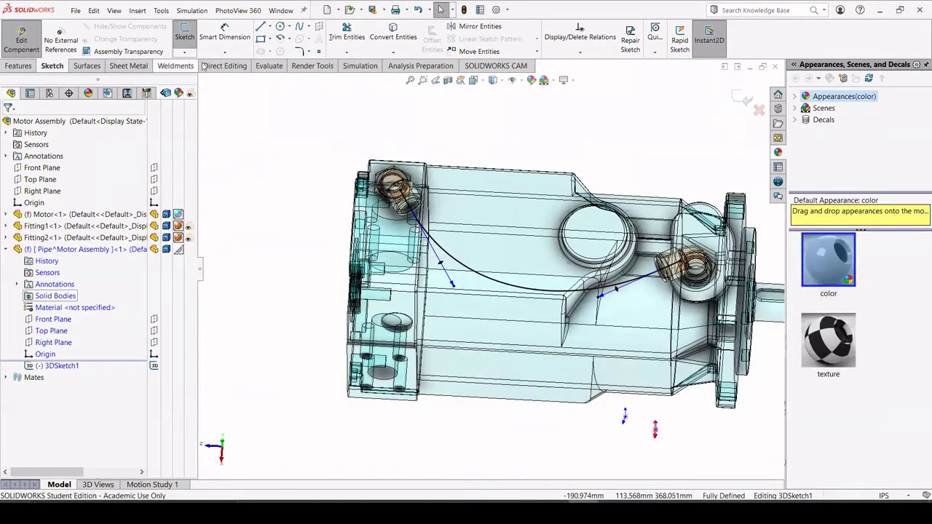
click(224, 32)
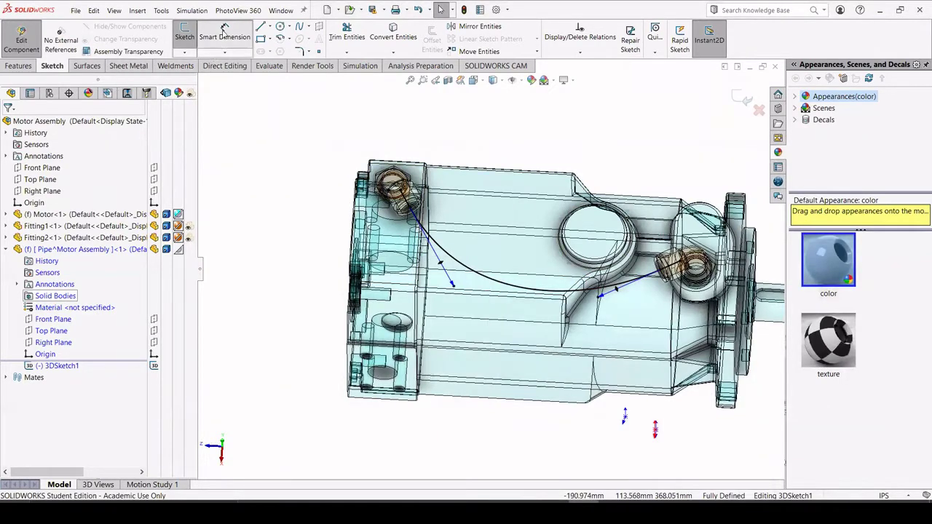
click(457, 287)
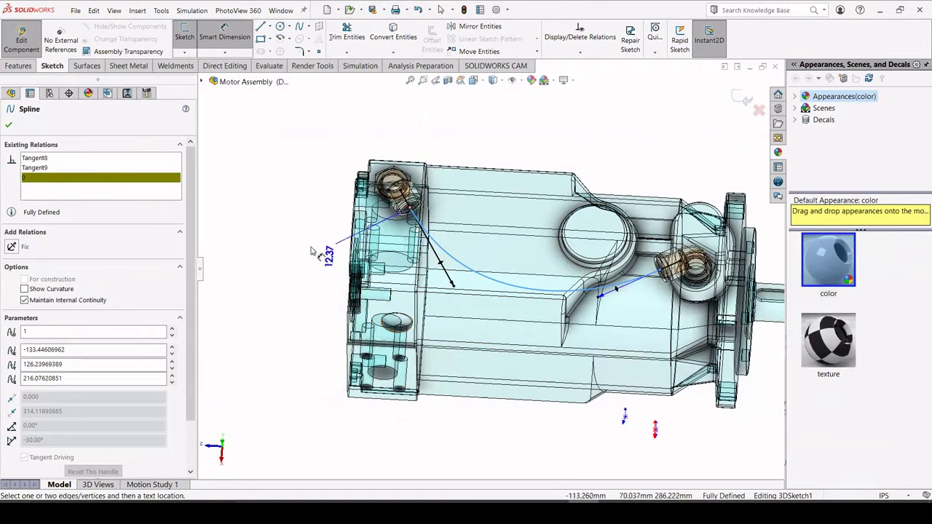
key(Escape)
Switch the document units to MMGS and reopen the pipe's 3D sketch for editing.
click(877, 495)
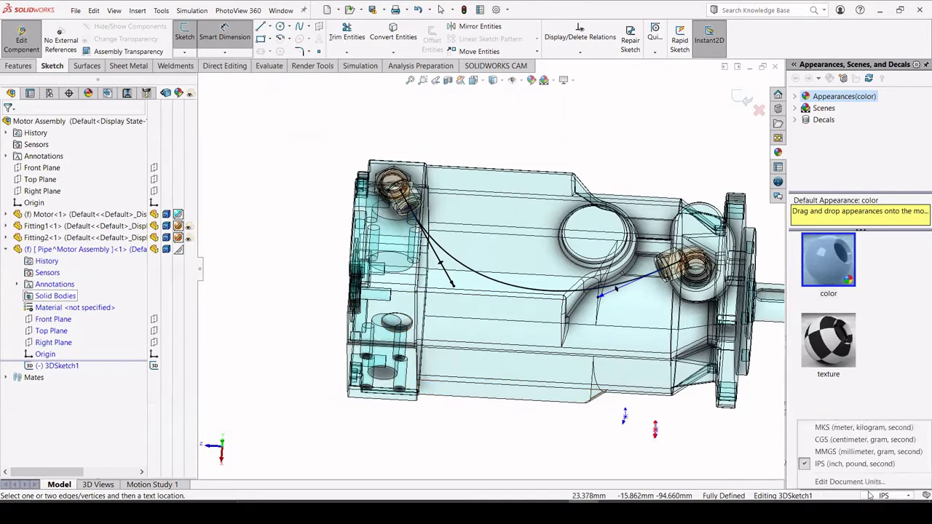
click(851, 451)
click(747, 100)
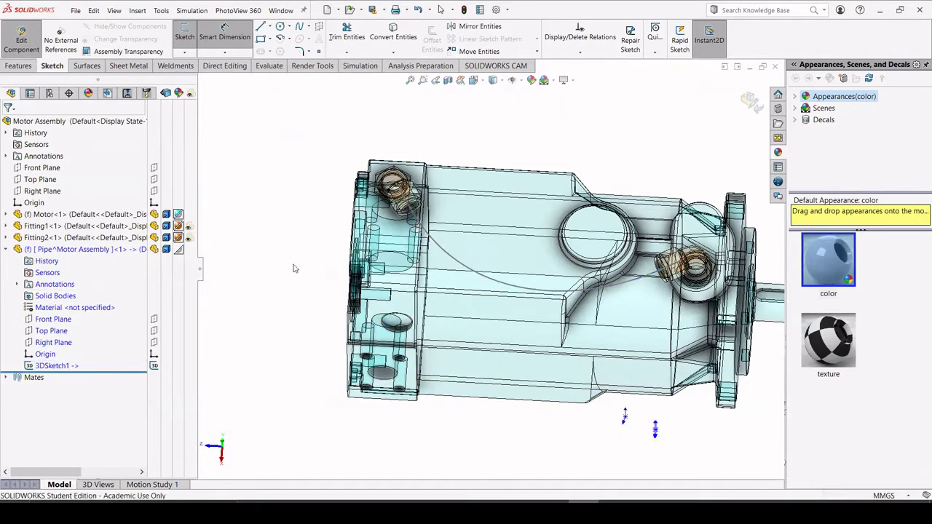
right_click(56, 366)
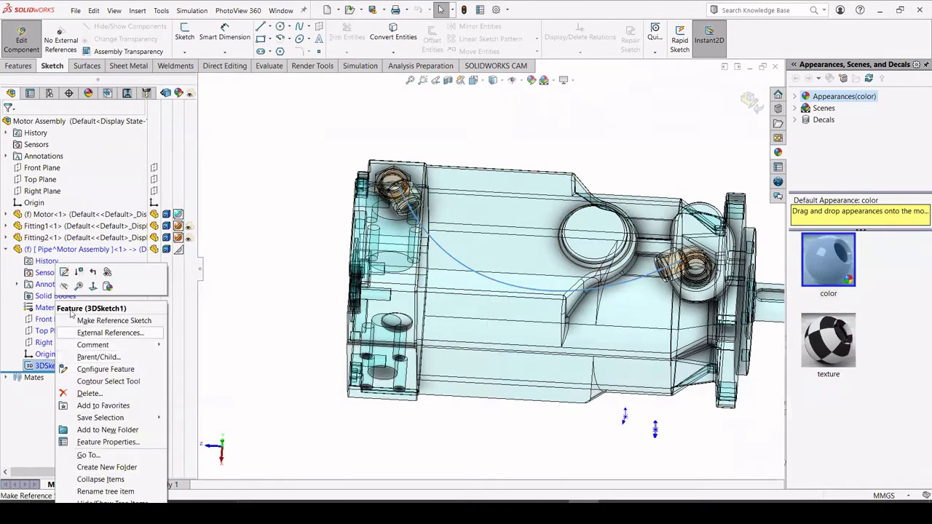
click(74, 271)
scroll(519, 303, down, 2)
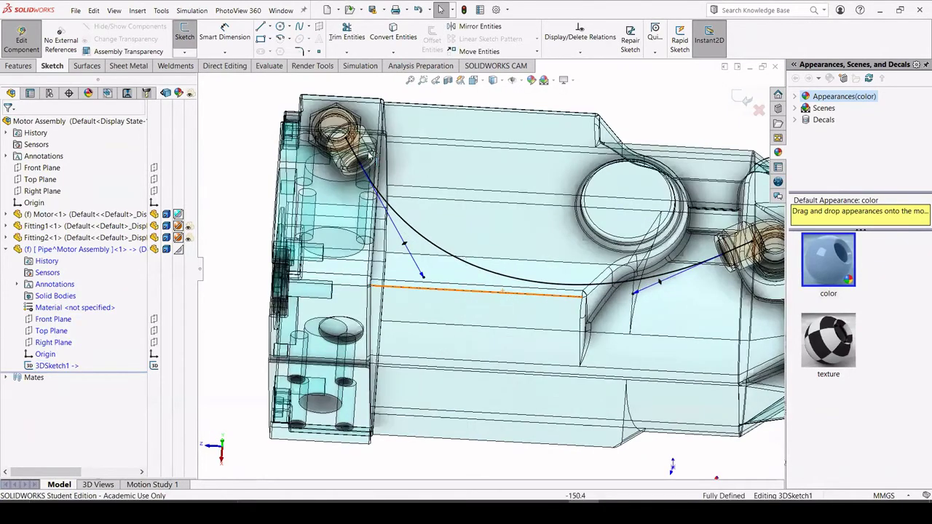
Dimension the spline's tangency handle at the Fitting1 end and set it to 200 mm.
click(224, 33)
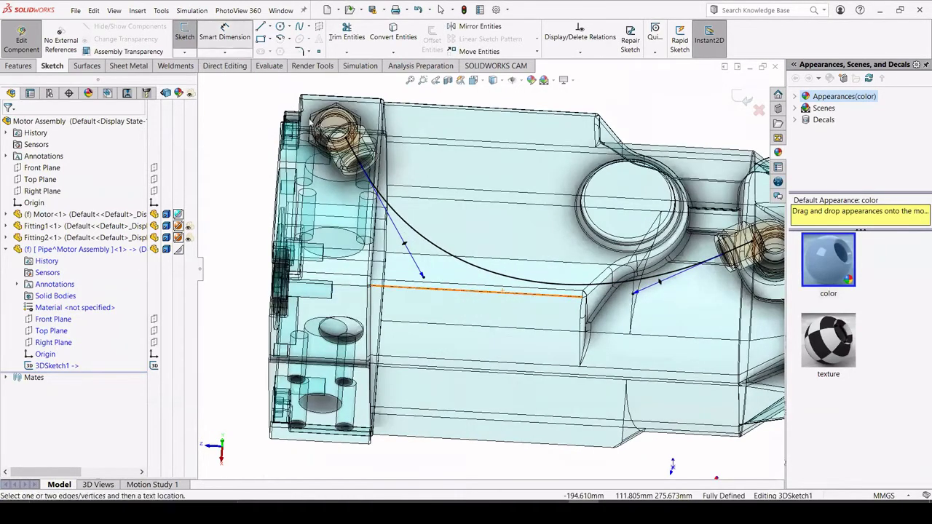
click(421, 275)
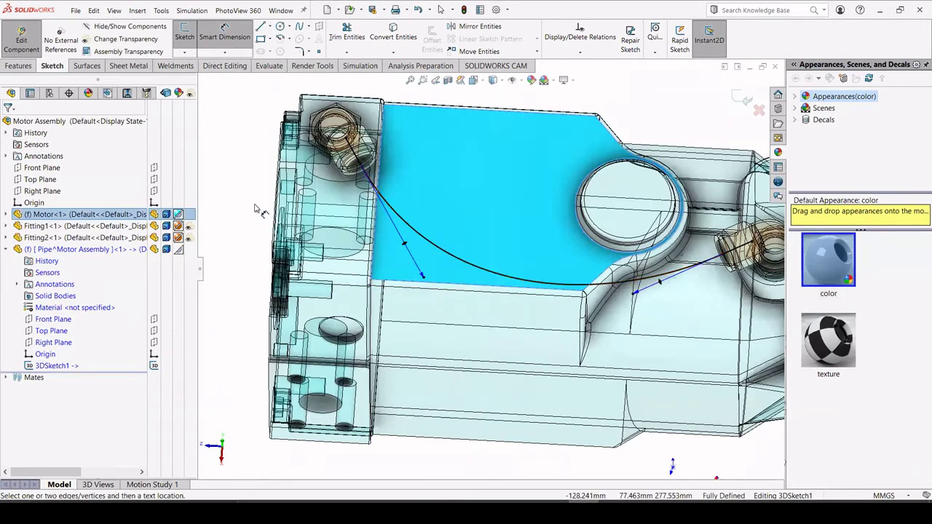
click(235, 261)
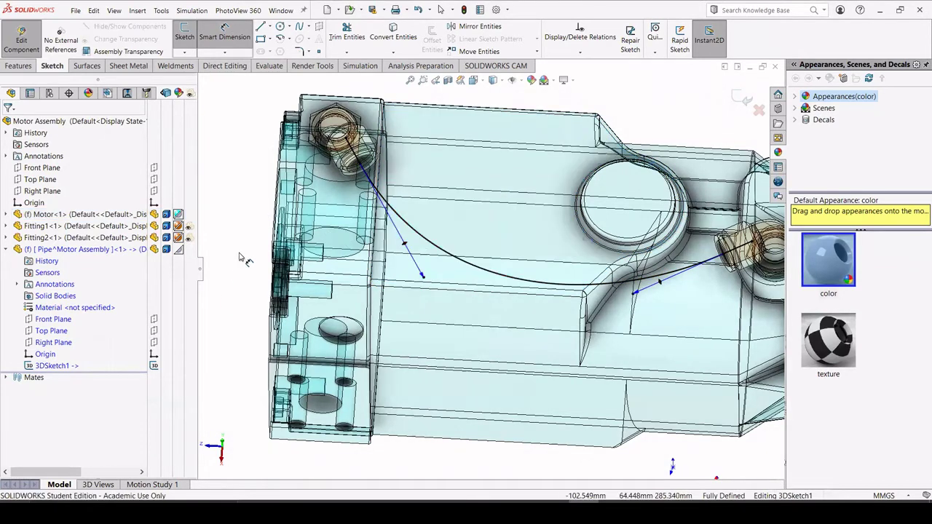
middle_drag(241, 257, 212, 277)
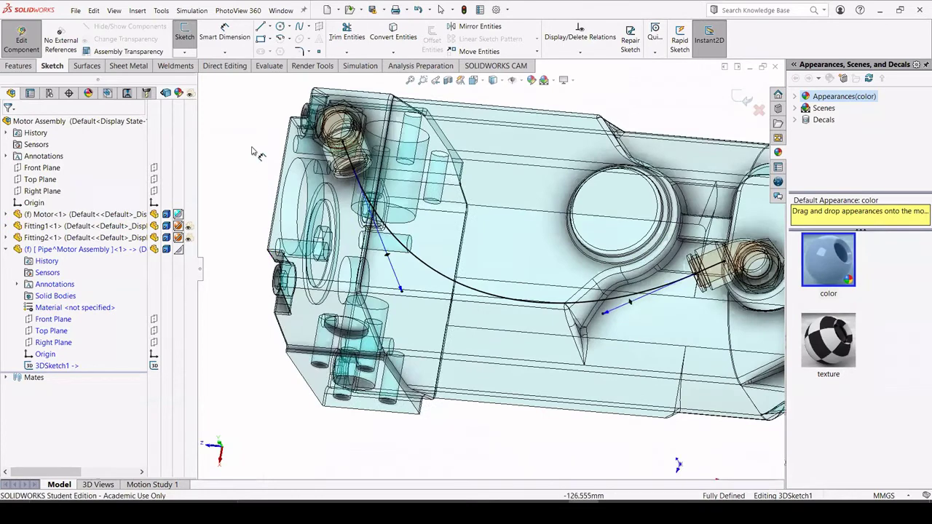
click(401, 291)
scroll(386, 292, down, 3)
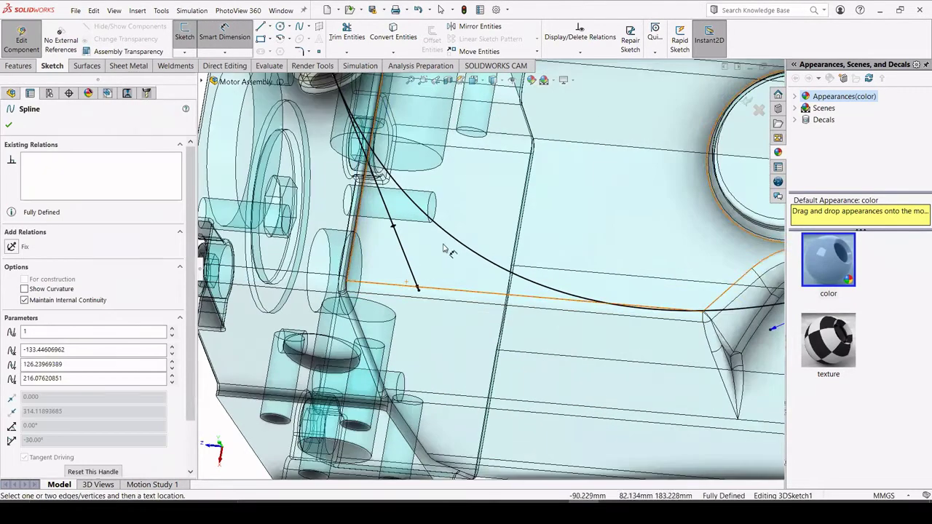
click(457, 241)
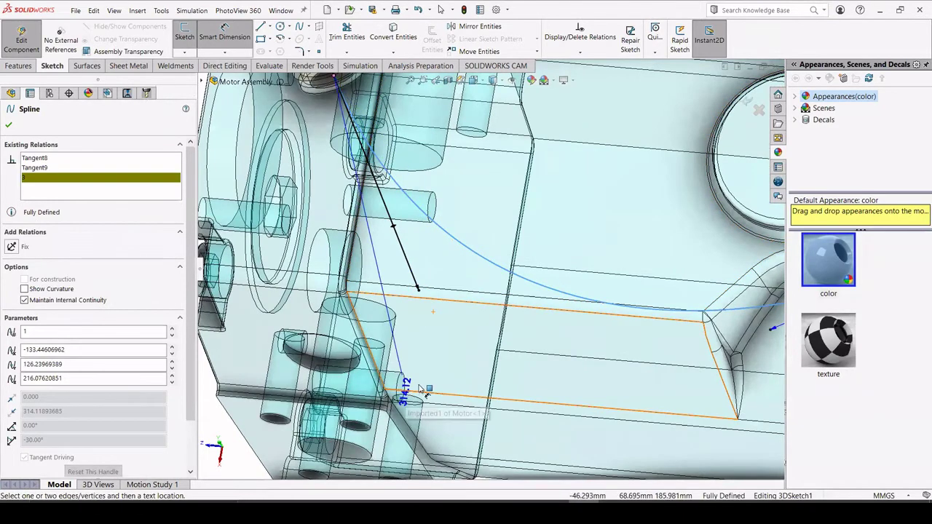
scroll(418, 387, up, 3)
scroll(421, 391, up, 2)
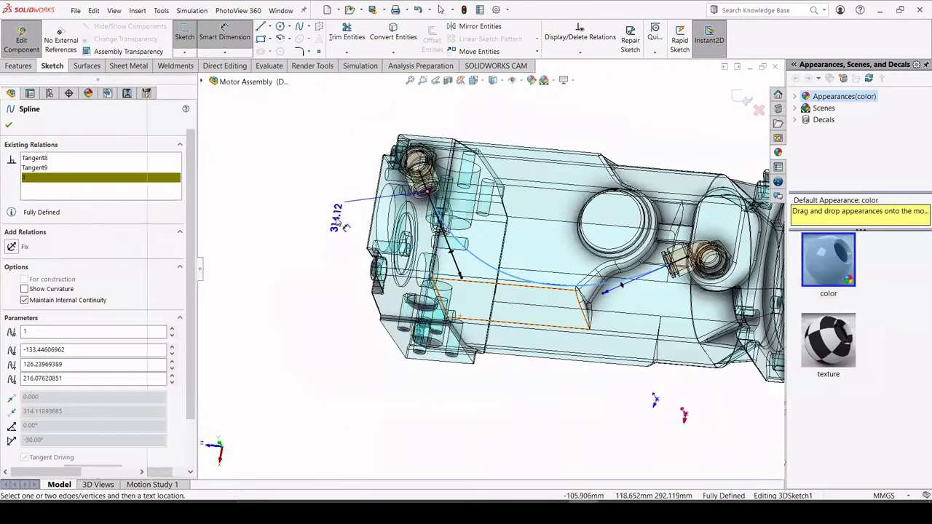
click(346, 226)
text(2)
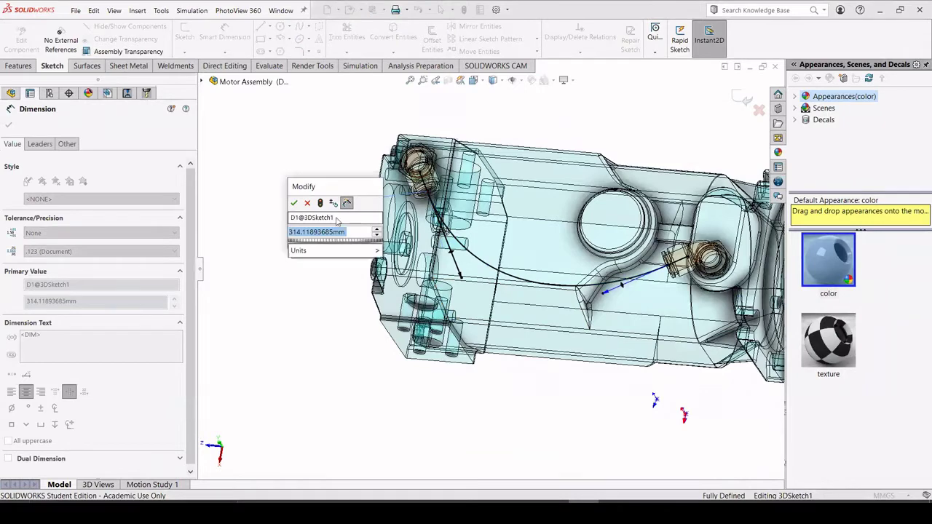
text(00)
click(293, 204)
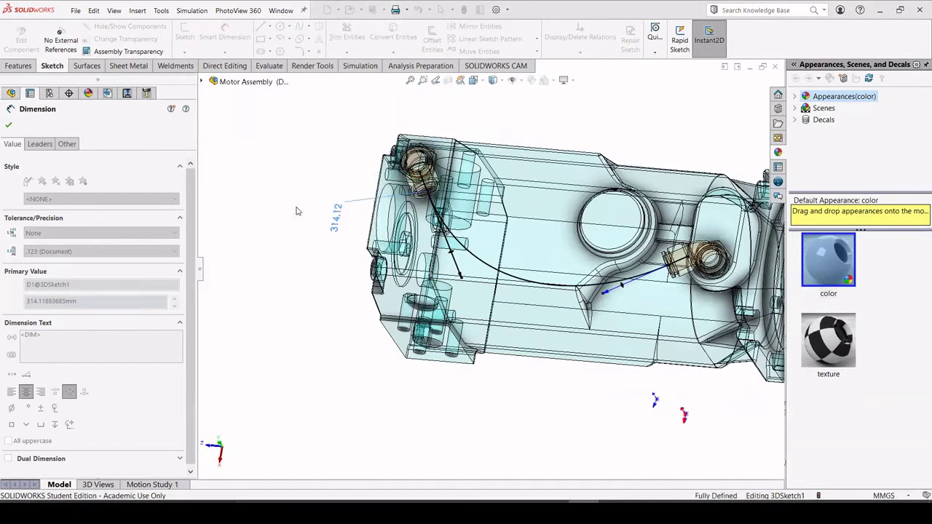
click(560, 361)
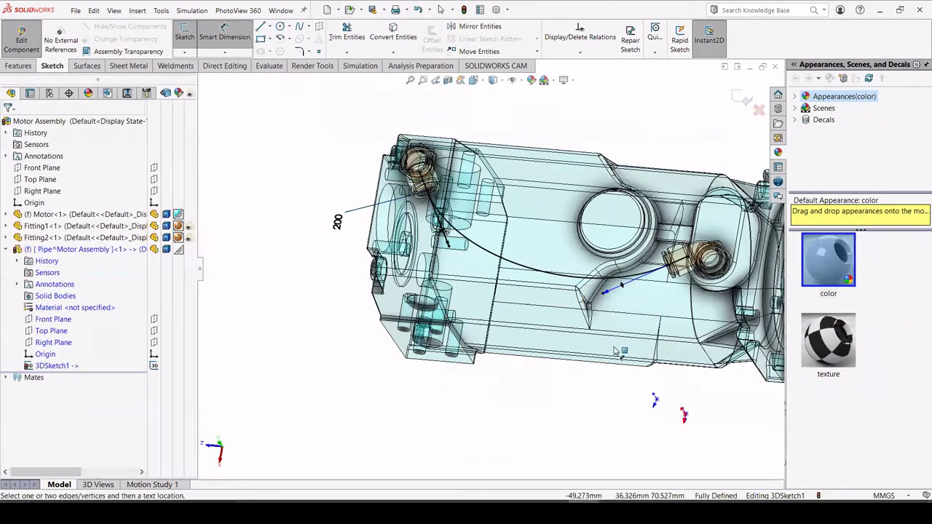
Dimension the spline's tangency handle at the Fitting2 end and set it to 300 mm.
scroll(641, 313, down, 3)
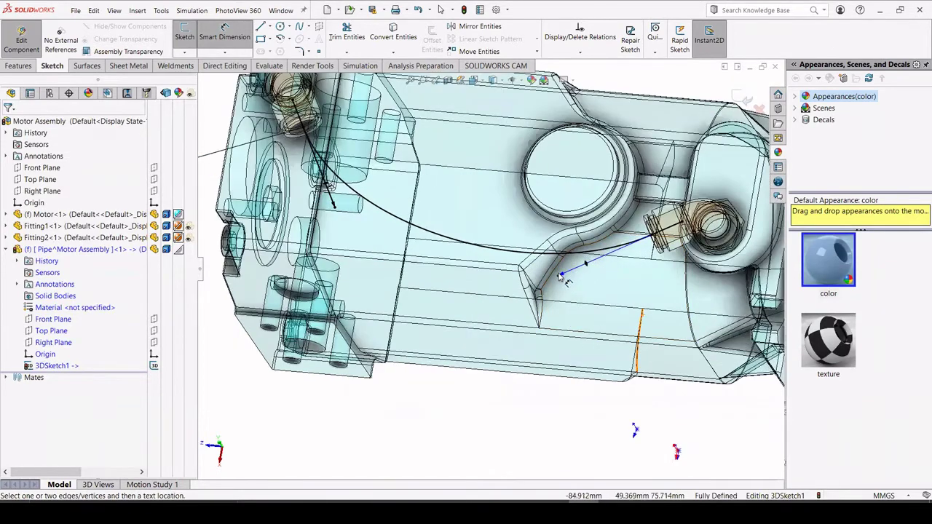
click(563, 278)
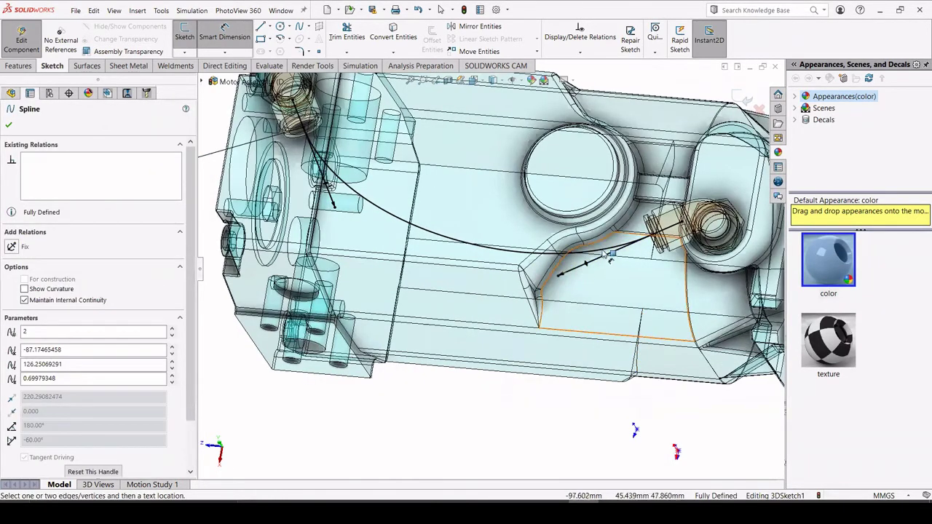
click(553, 259)
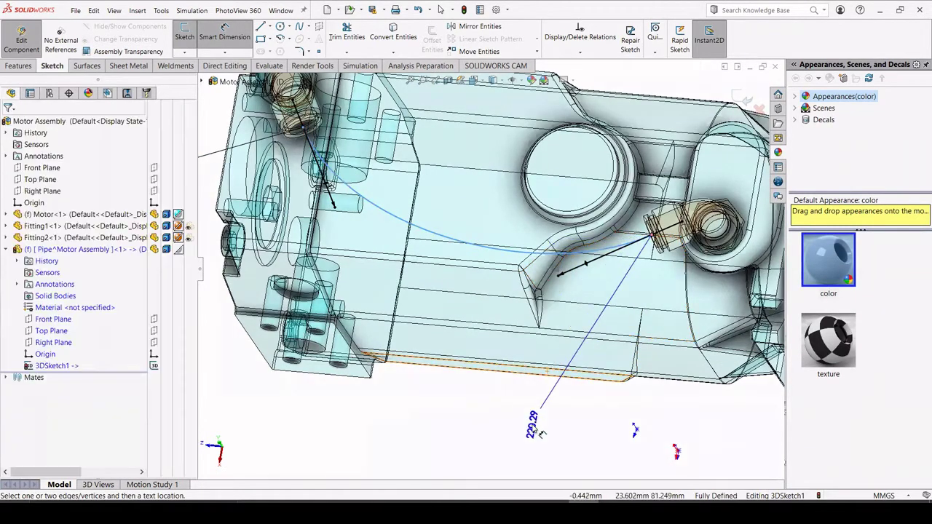
click(533, 431)
text(3)
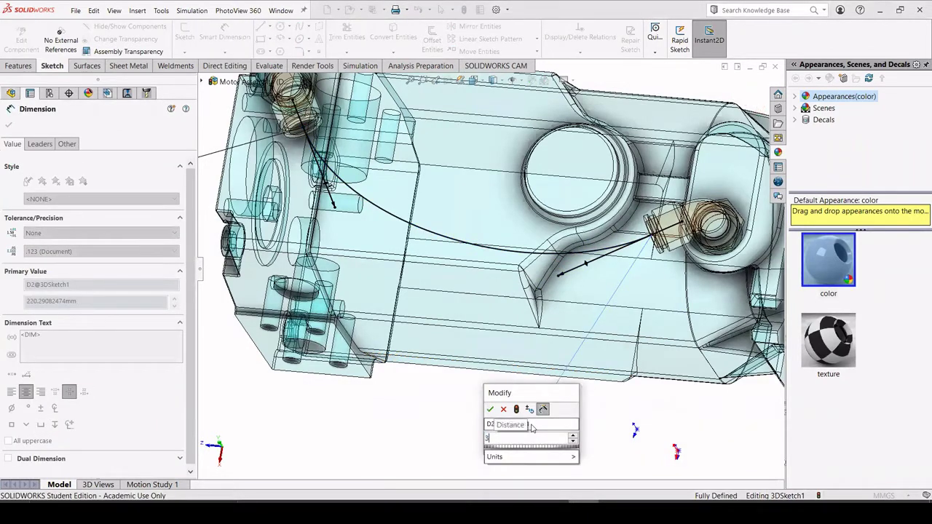
text(00)
click(490, 410)
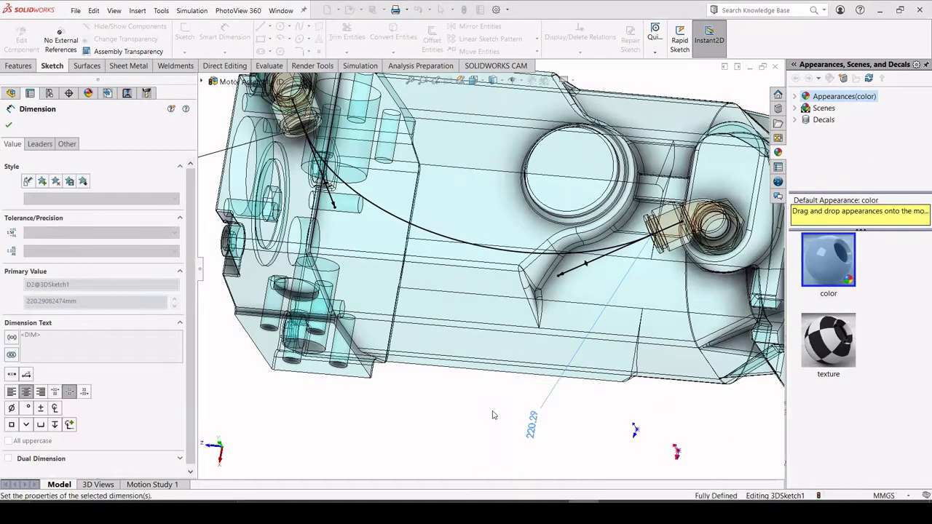
key(Escape)
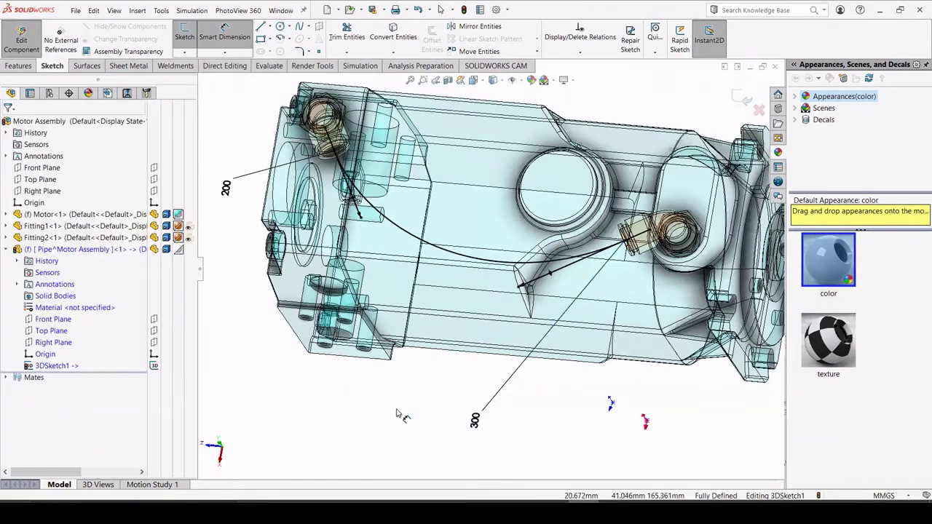
Move the 200 mm and 300 mm handle dimensions closer to the spline and exit the 3D sketch.
middle_drag(399, 414, 282, 220)
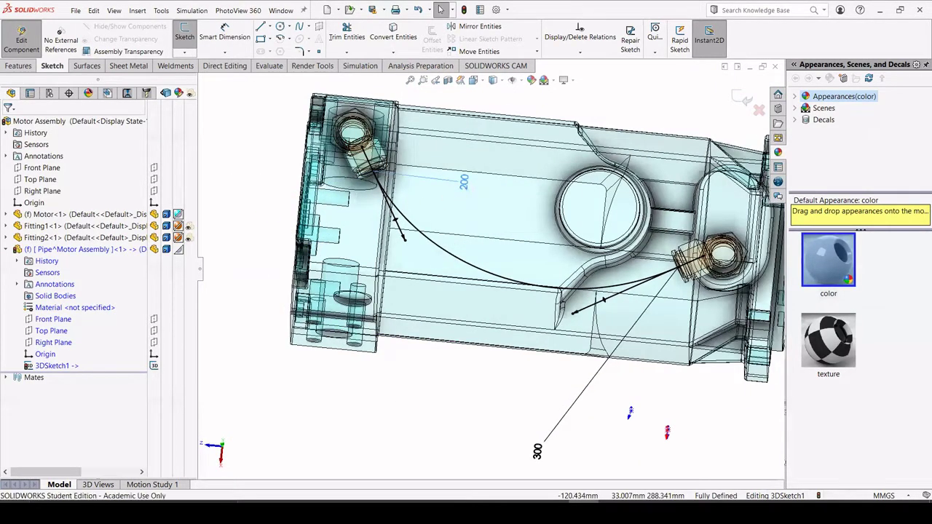
click(431, 405)
drag(539, 453, 547, 317)
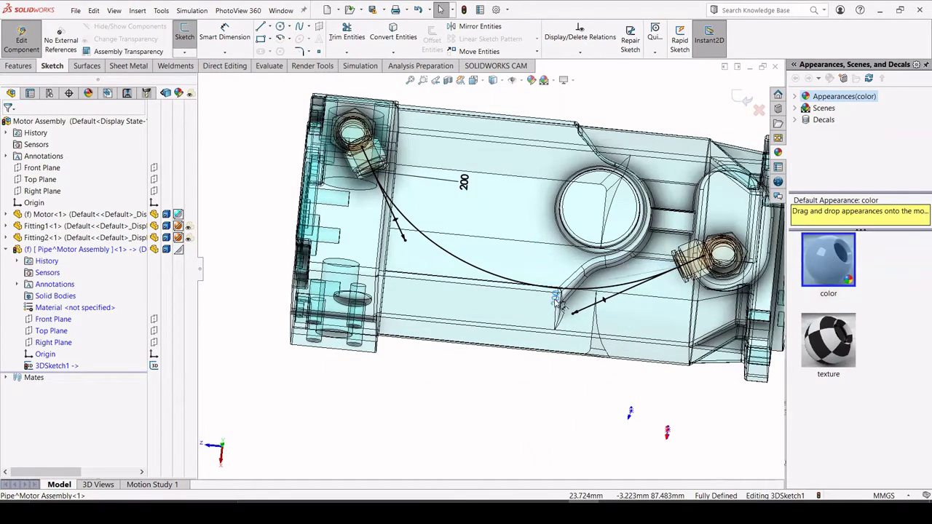
drag(609, 324, 613, 322)
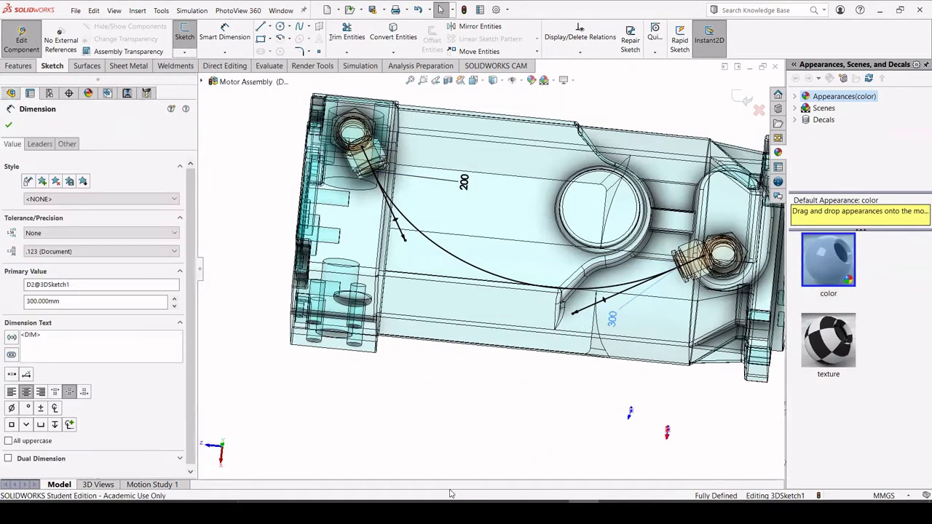
click(486, 431)
scroll(488, 424, up, 2)
middle_drag(491, 417, 510, 342)
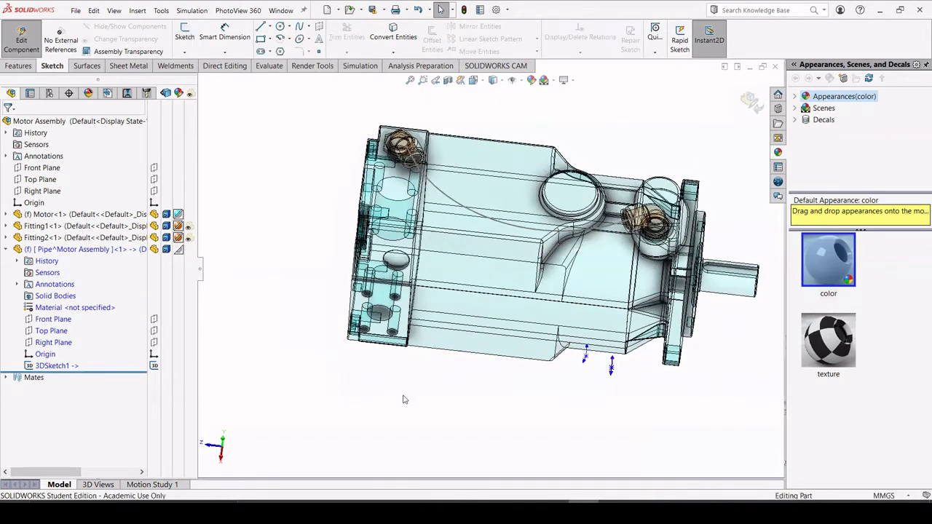
mouse_move(403, 400)
middle_down()
mouse_move(389, 373)
mouse_move(383, 400)
mouse_move(401, 208)
middle_up()
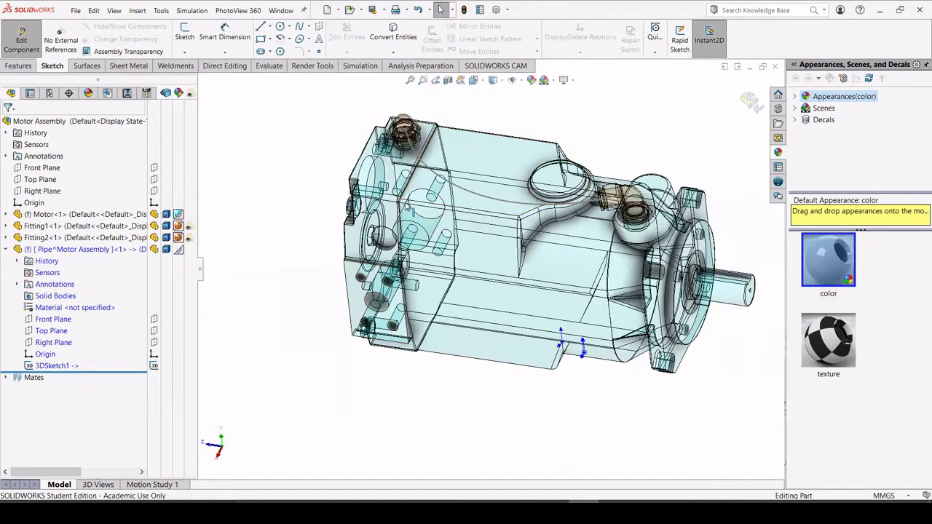
scroll(410, 167, down, 4)
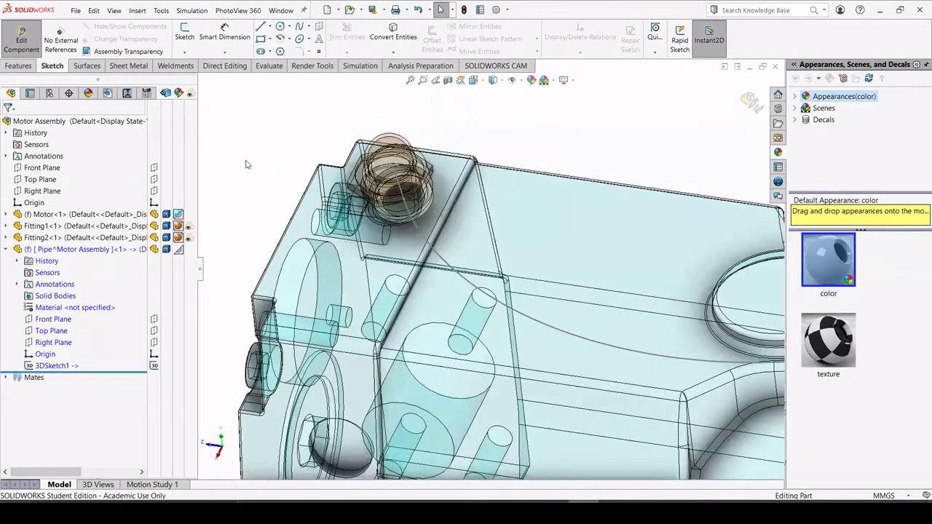
Create a reference plane through the spline's endpoint inside Fitting1, parallel to the fitting's ring-shaped end face.
middle_drag(388, 202, 396, 187)
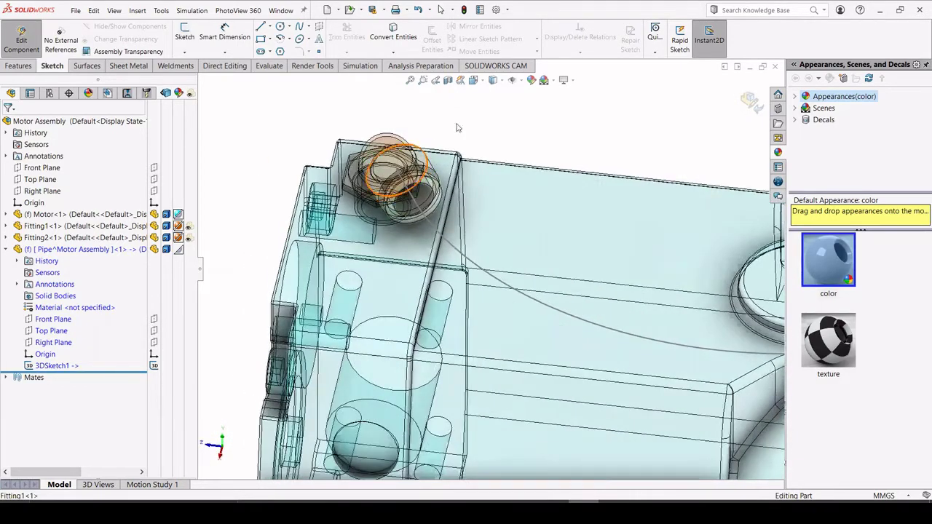
click(28, 67)
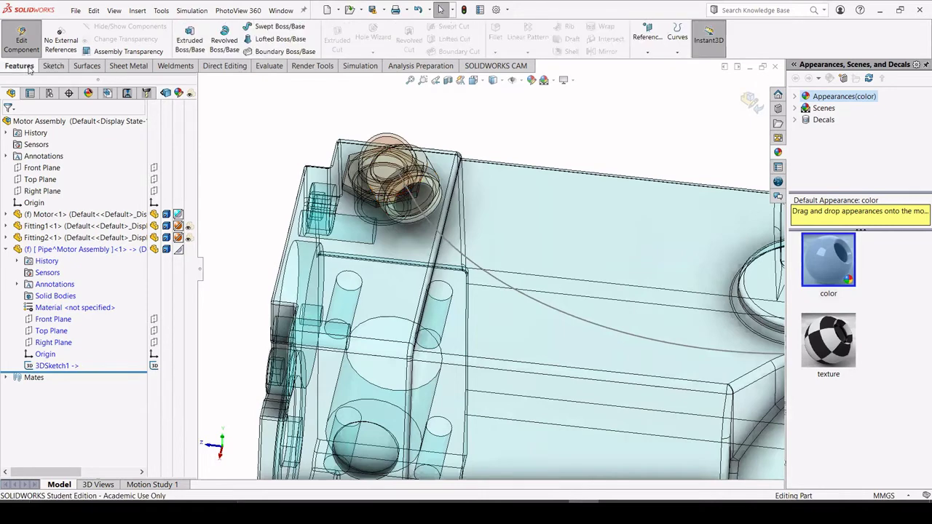
click(648, 52)
click(641, 62)
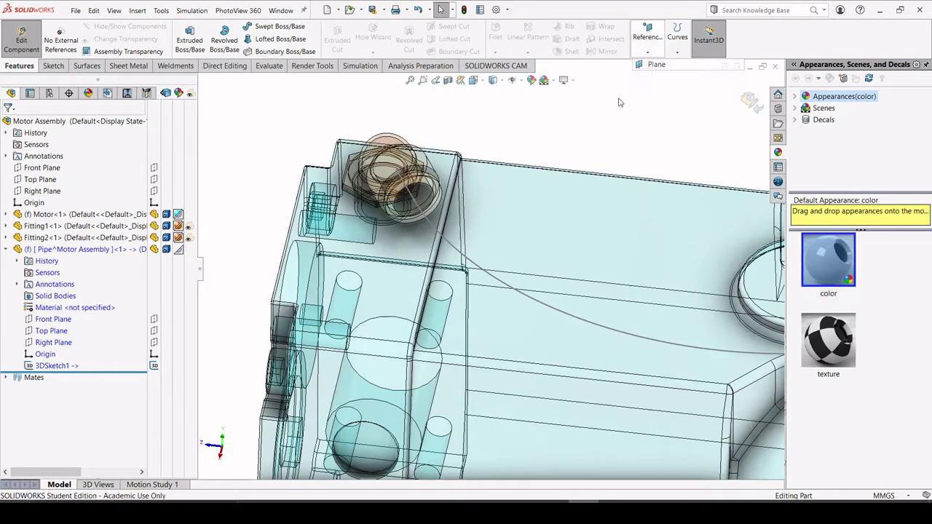
scroll(394, 187, down, 3)
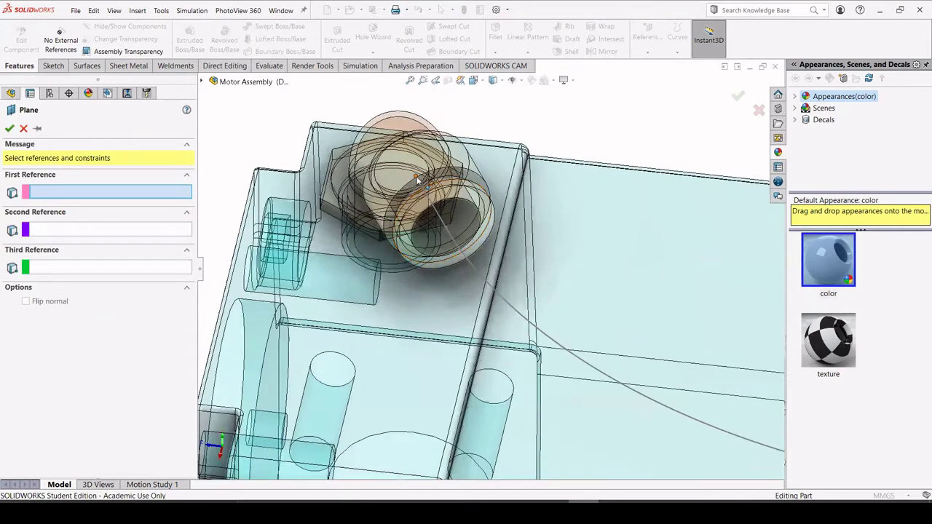
click(416, 178)
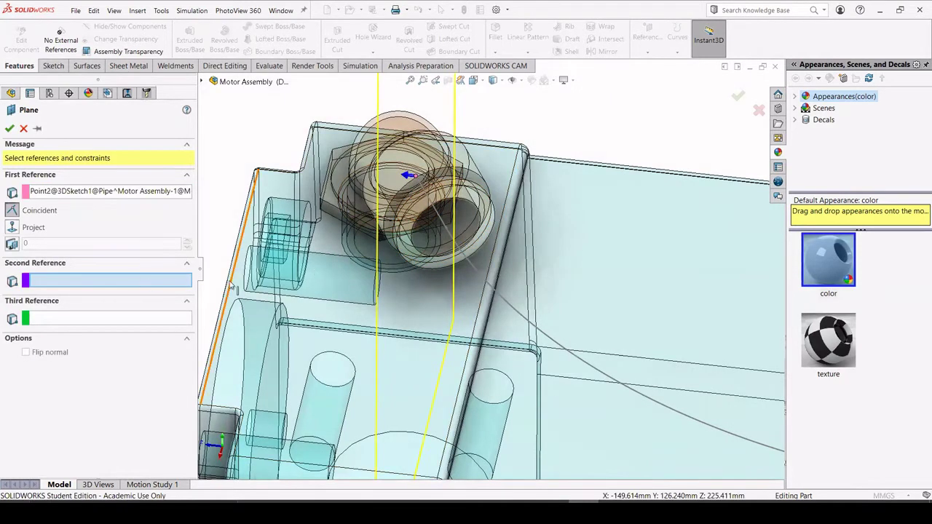
click(480, 200)
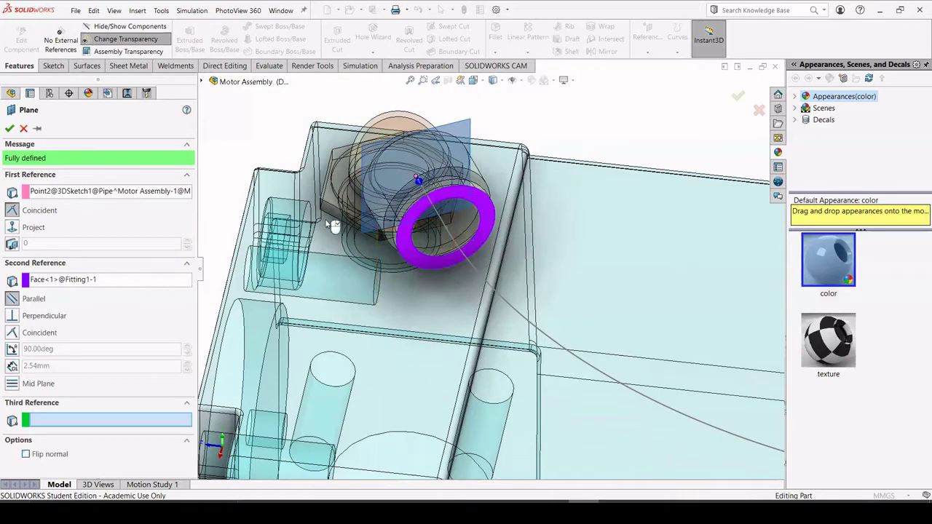
click(9, 128)
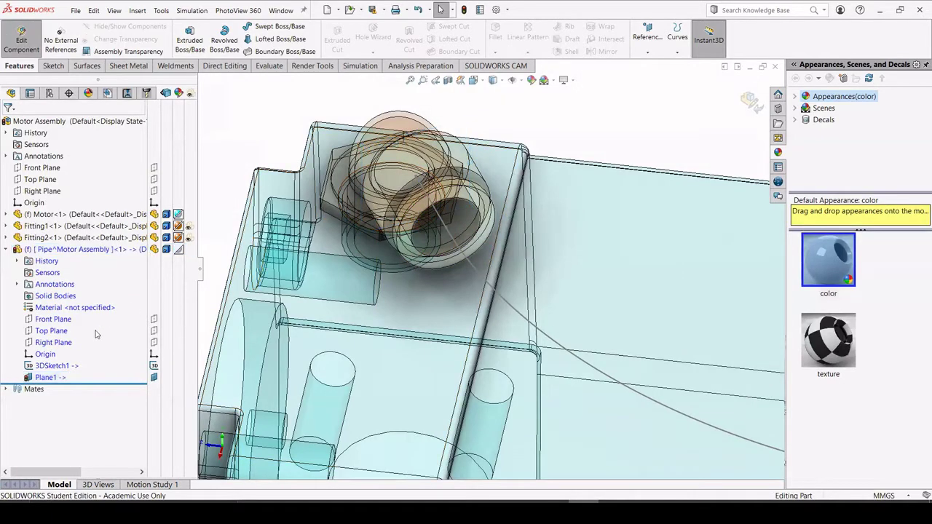
Start a sketch on the new plane and convert the circular inner bore edge of Fitting1 into it.
click(47, 377)
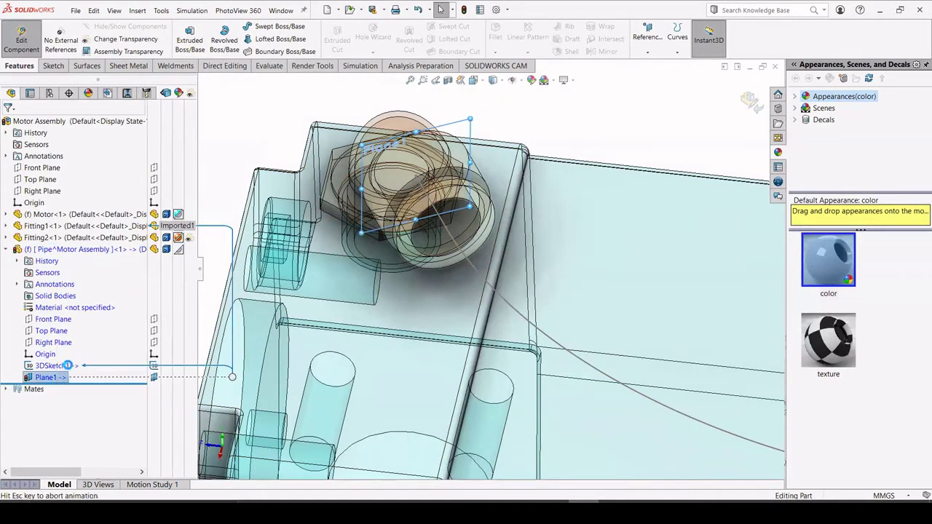
key(ctrl+8)
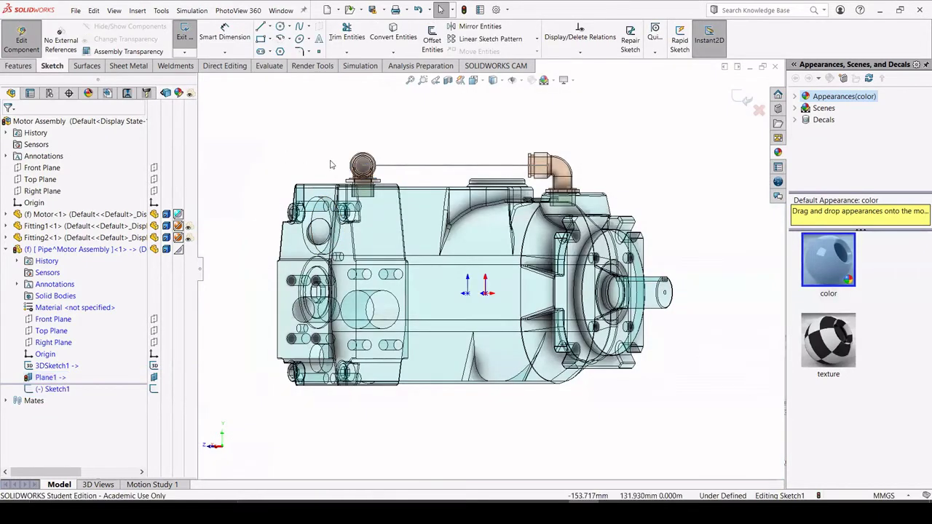
scroll(426, 186, down, 10)
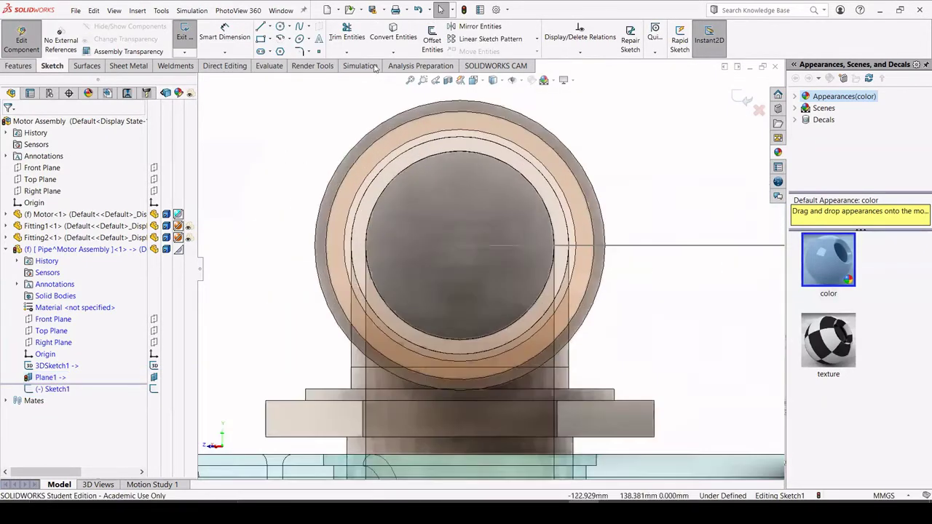
click(379, 43)
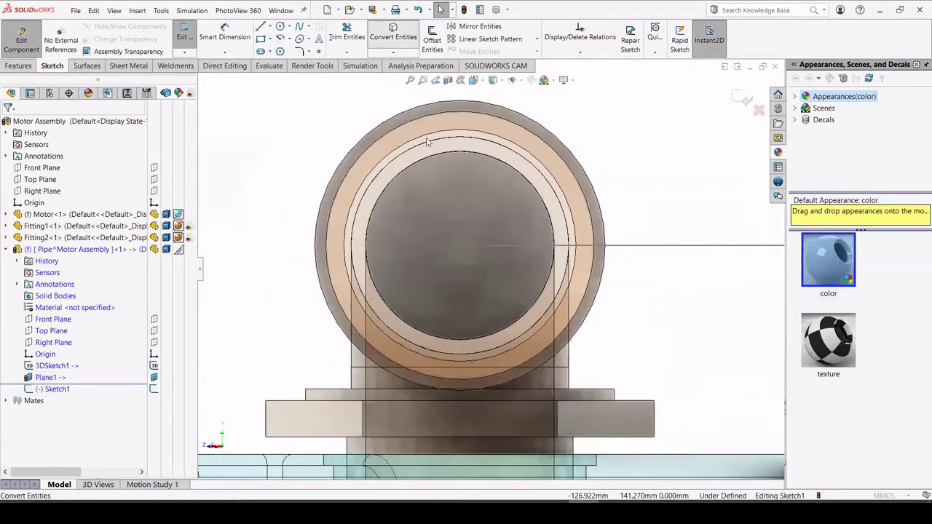
click(460, 157)
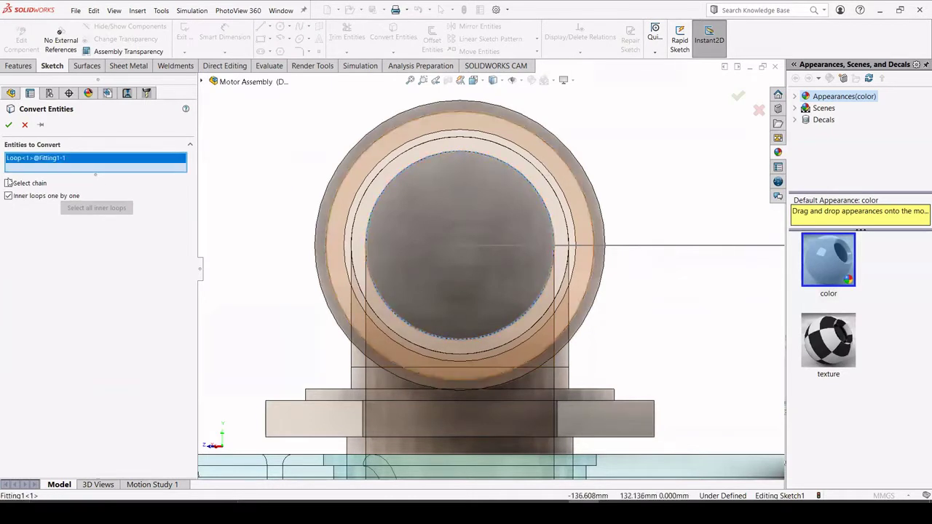
click(9, 124)
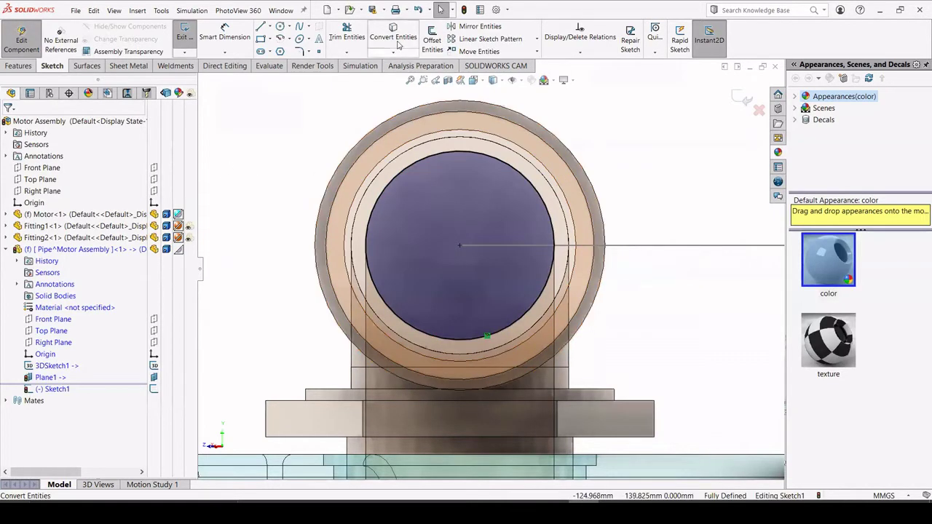
Offset the converted circle inward by 1.5 mm to form the pipe wall profile and exit the sketch.
click(432, 40)
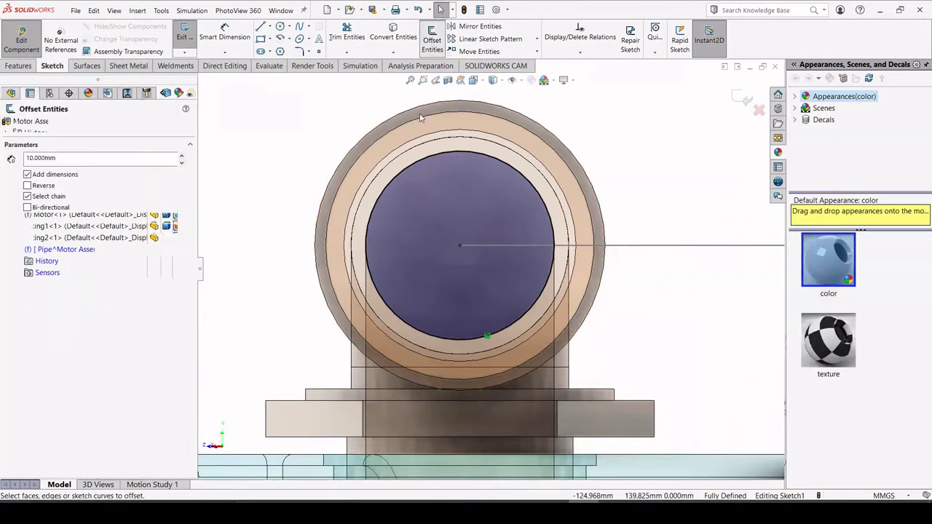
click(409, 166)
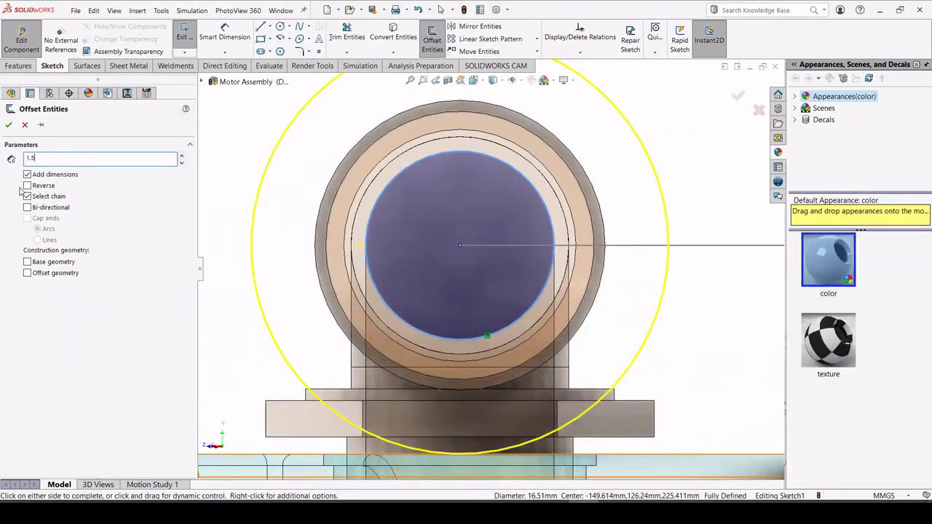
key(Return)
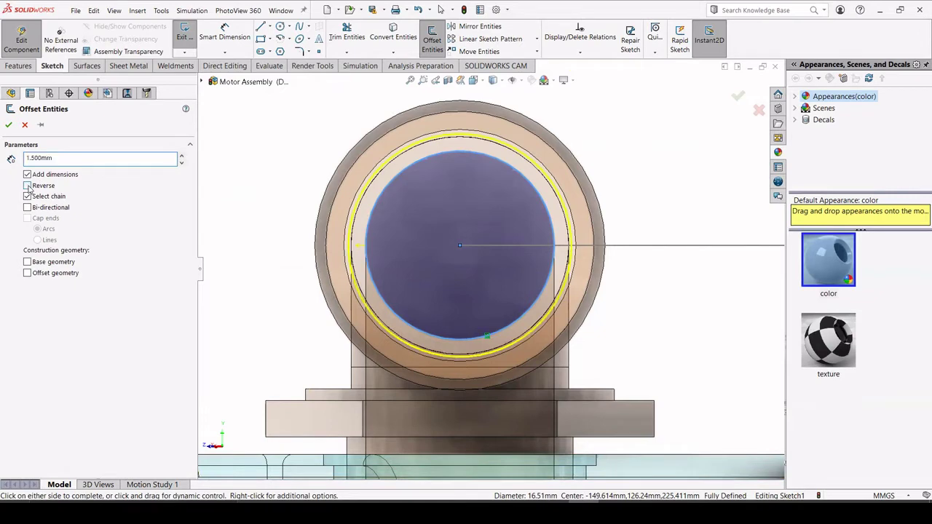
click(28, 186)
click(8, 126)
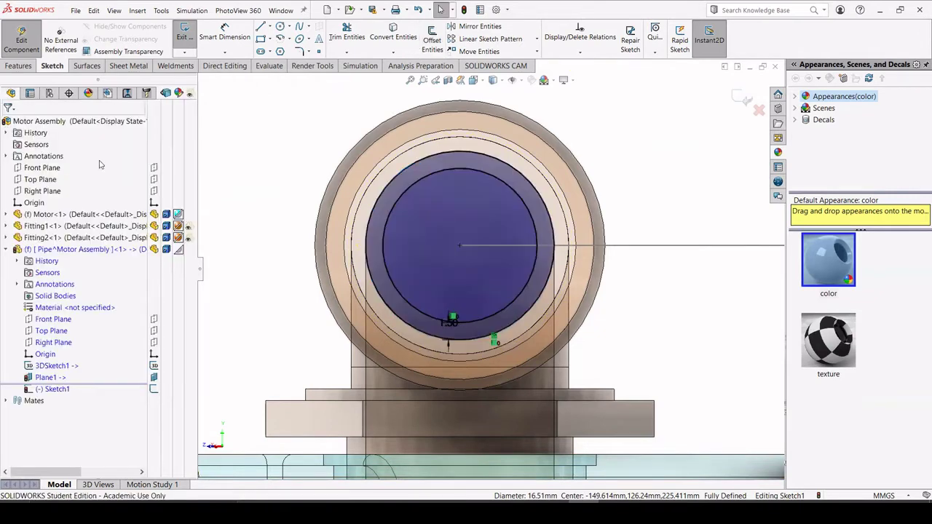
middle_drag(263, 203, 426, 288)
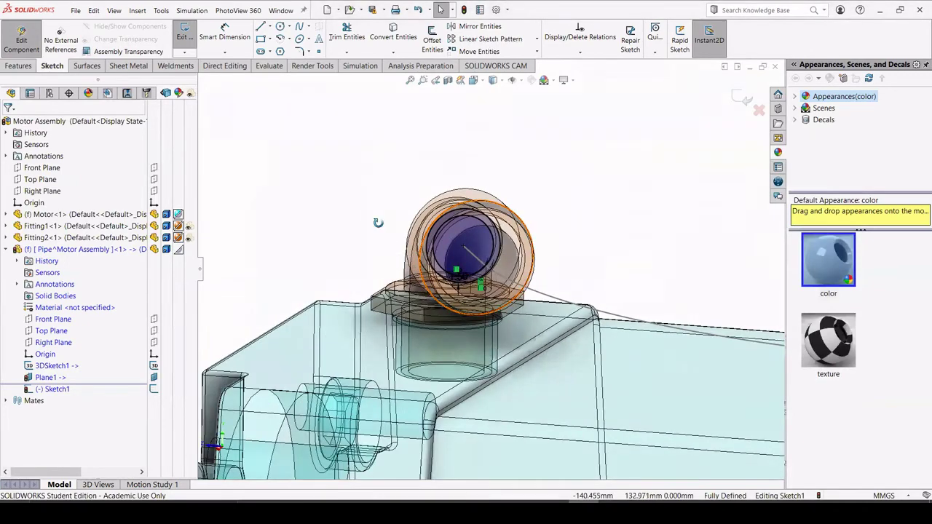
middle_drag(378, 223, 597, 304)
scroll(597, 305, up, 6)
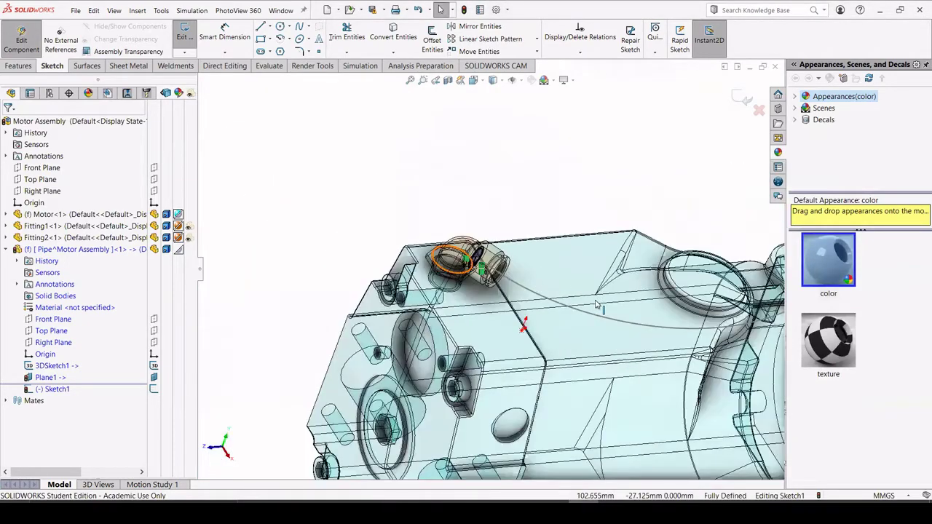
scroll(597, 304, up, 3)
middle_drag(572, 239, 535, 239)
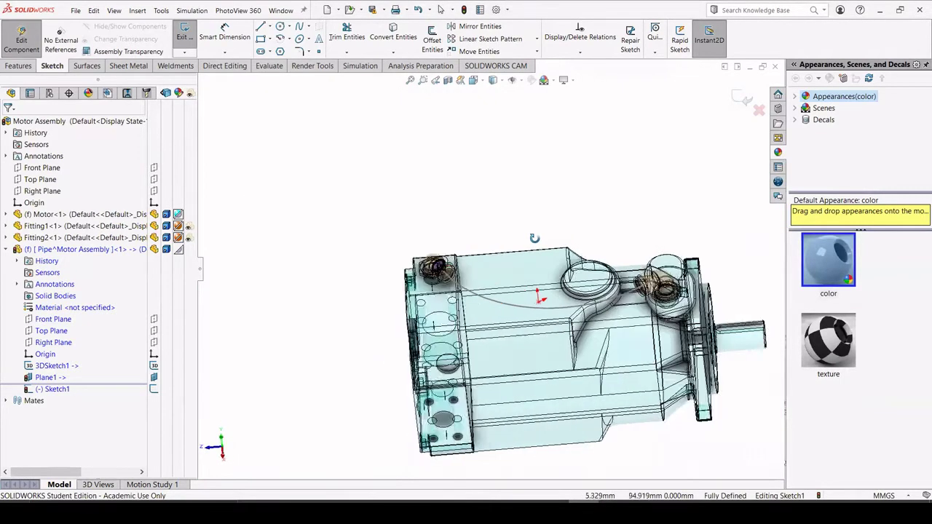
click(737, 99)
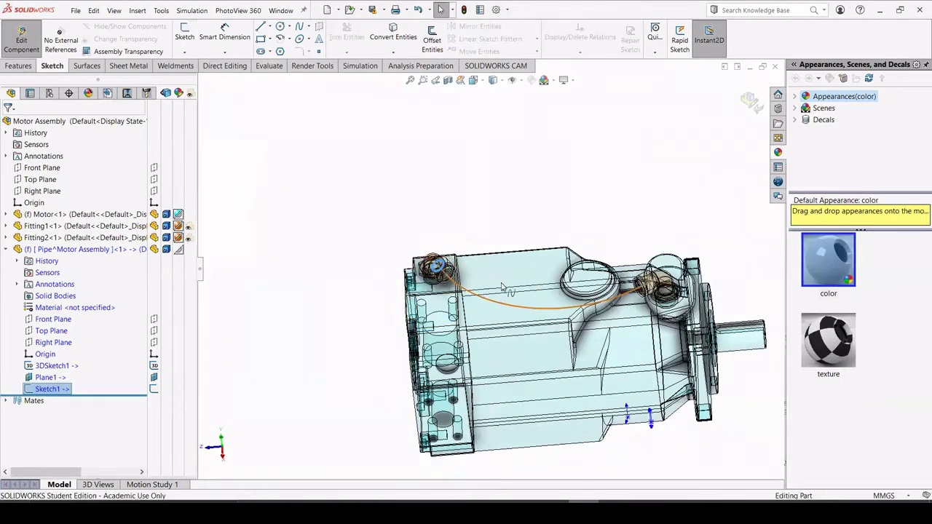
Sweep the ring-shaped profile sketch along the 3D spline to create the solid pipe between the two fittings.
scroll(518, 313, down, 2)
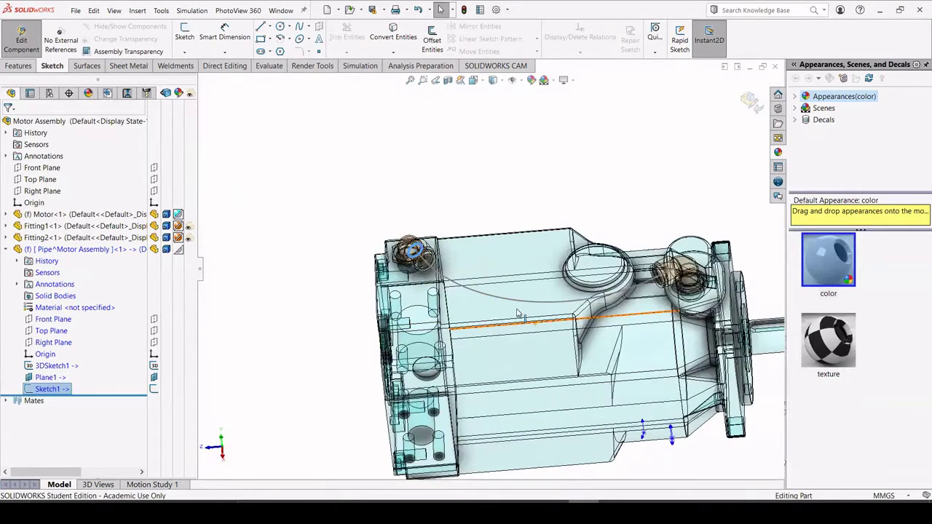
click(19, 65)
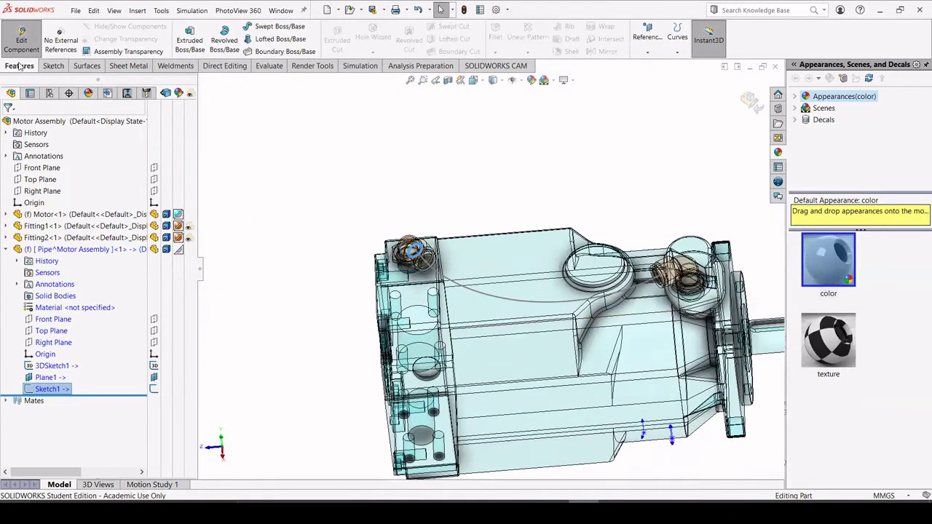
click(267, 28)
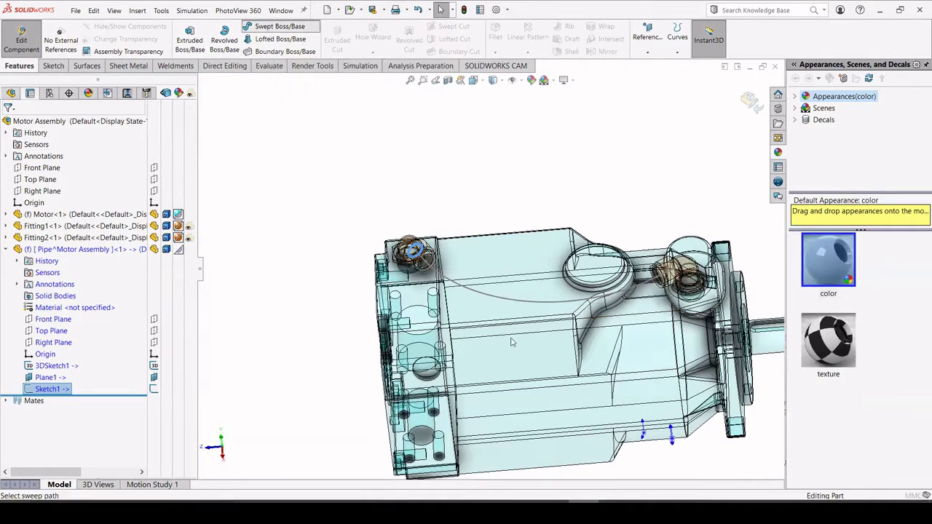
click(488, 301)
middle_drag(654, 310, 506, 294)
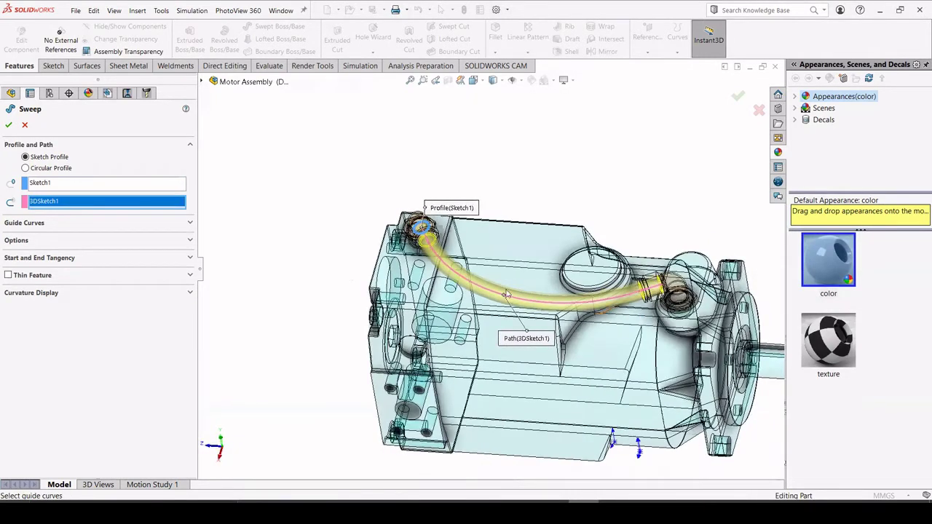
click(9, 125)
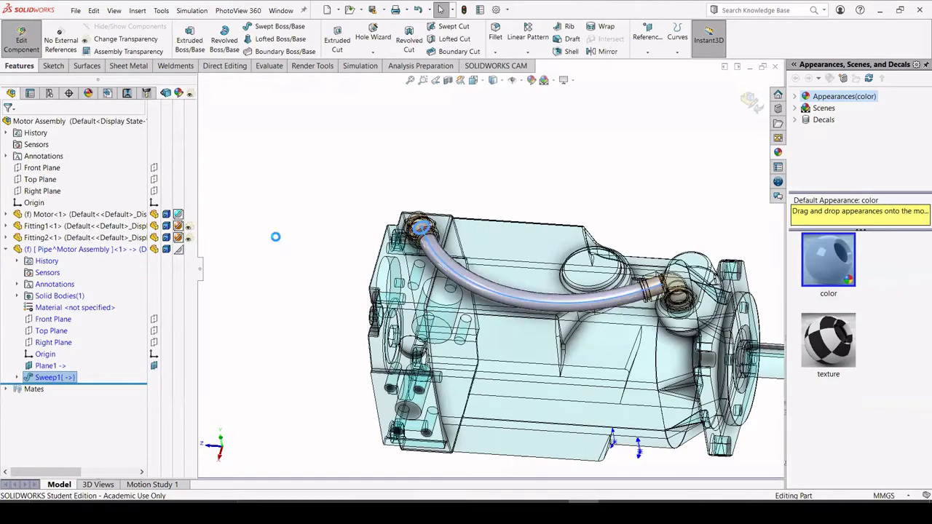
Examine the swept pipe along its length and where it enters the fittings.
click(307, 252)
middle_drag(311, 253, 478, 333)
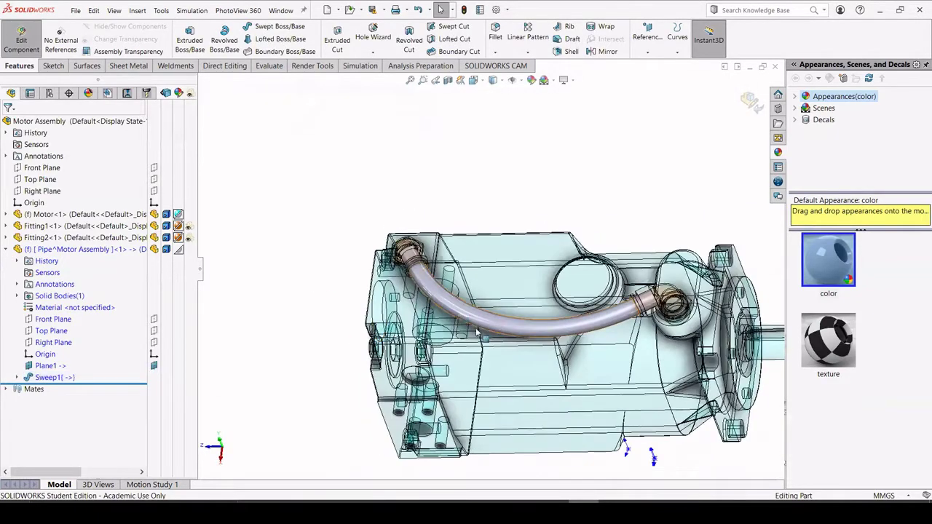
scroll(584, 321, down, 5)
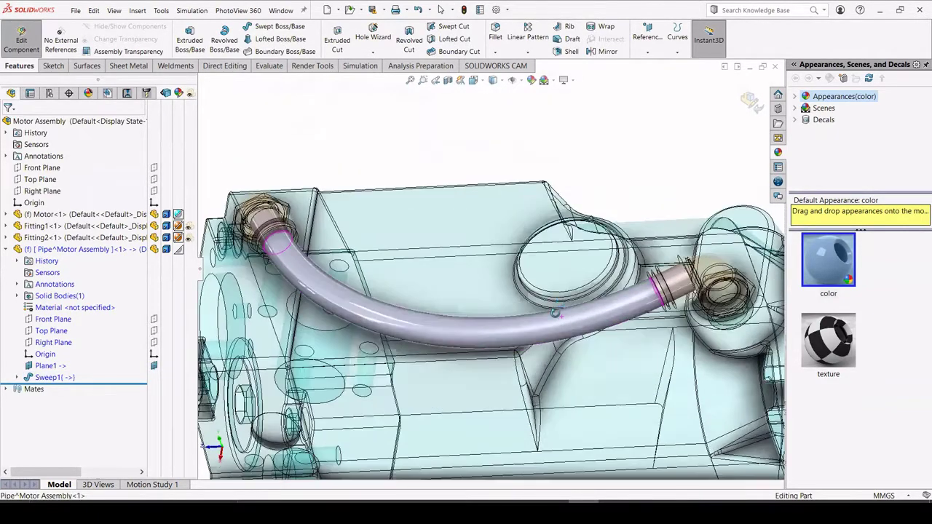
scroll(567, 314, up, 5)
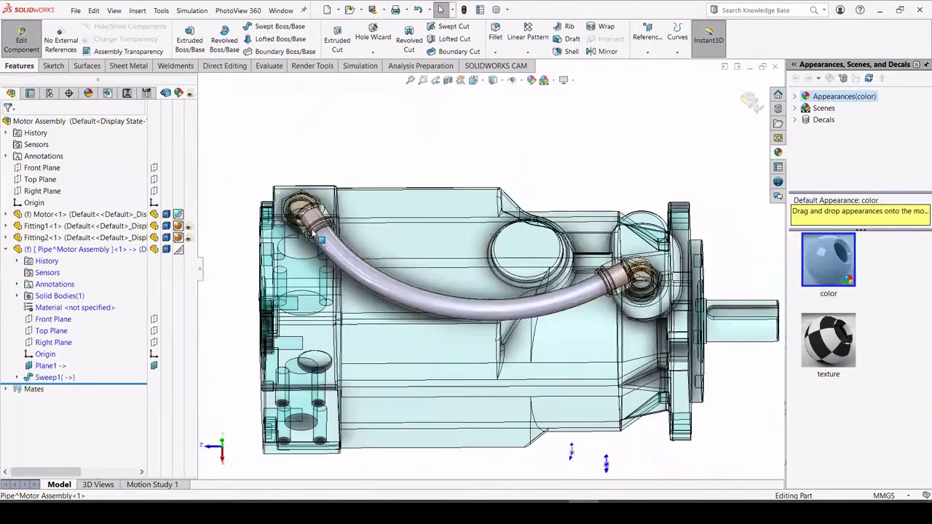
scroll(408, 267, down, 3)
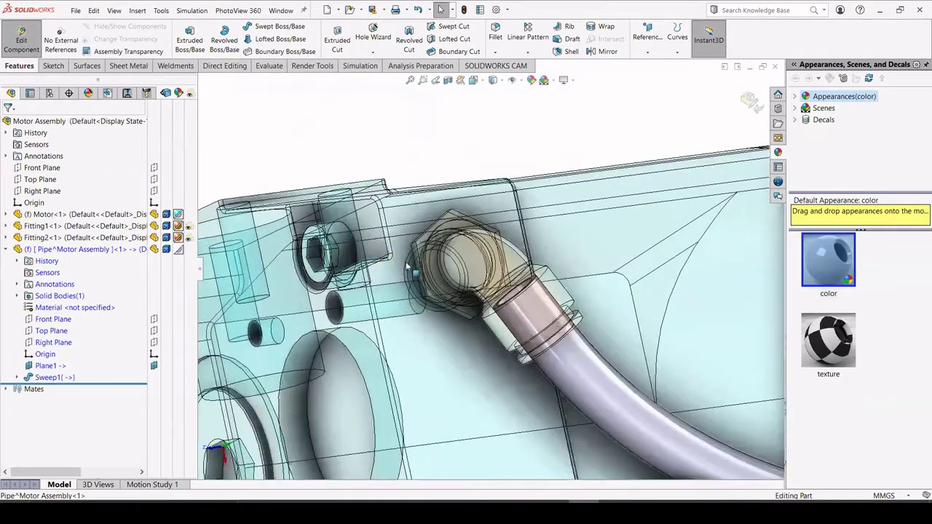
mouse_move(555, 321)
middle_down()
mouse_move(544, 308)
mouse_move(566, 336)
middle_up()
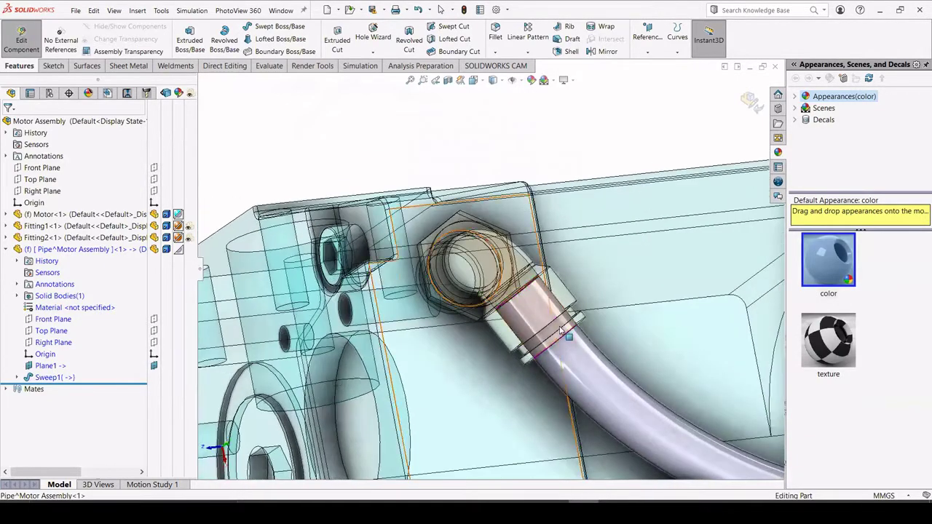
scroll(570, 341, up, 2)
scroll(590, 369, up, 3)
middle_drag(591, 375, 286, 351)
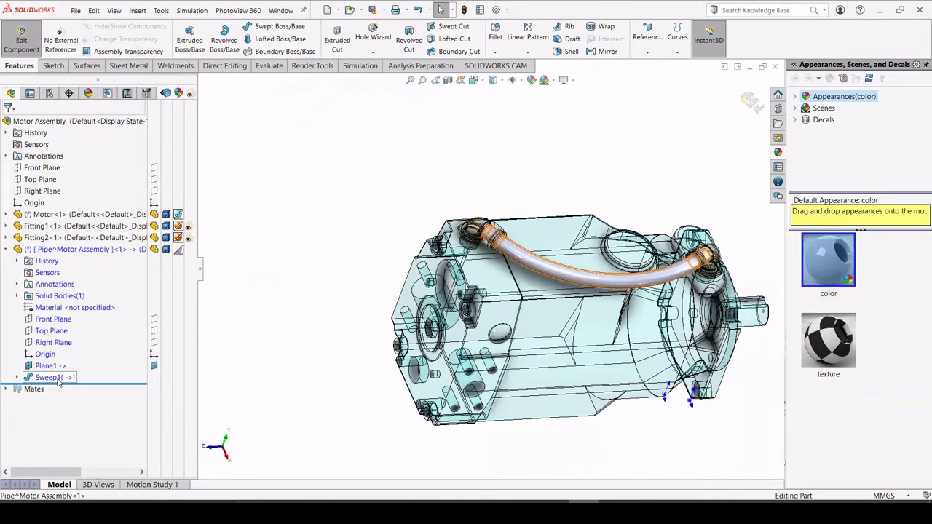
Assign Brass as the pipe part's material.
right_click(72, 308)
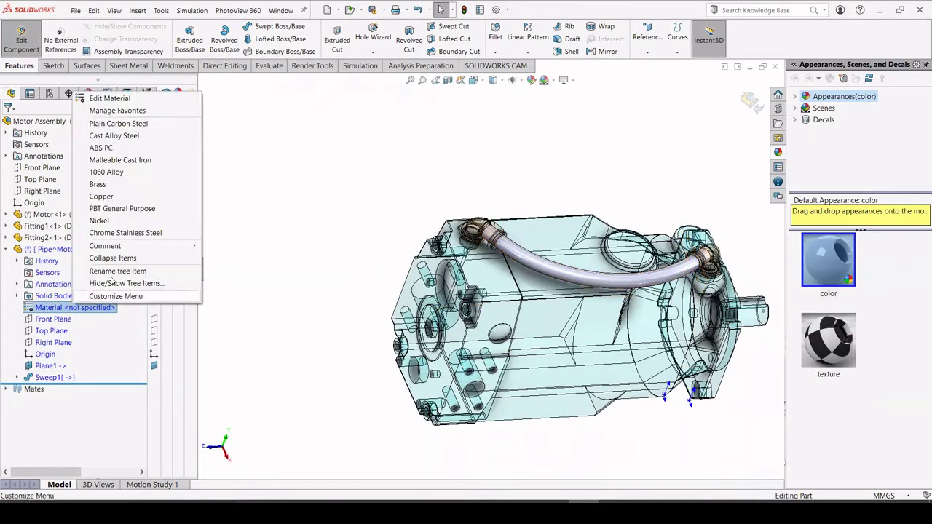
click(98, 184)
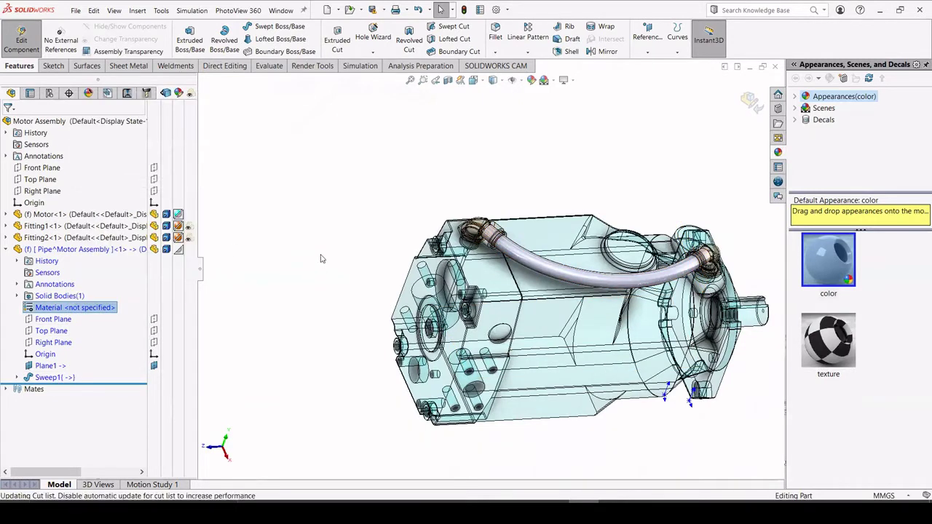
middle_drag(447, 285, 508, 350)
scroll(507, 349, down, 5)
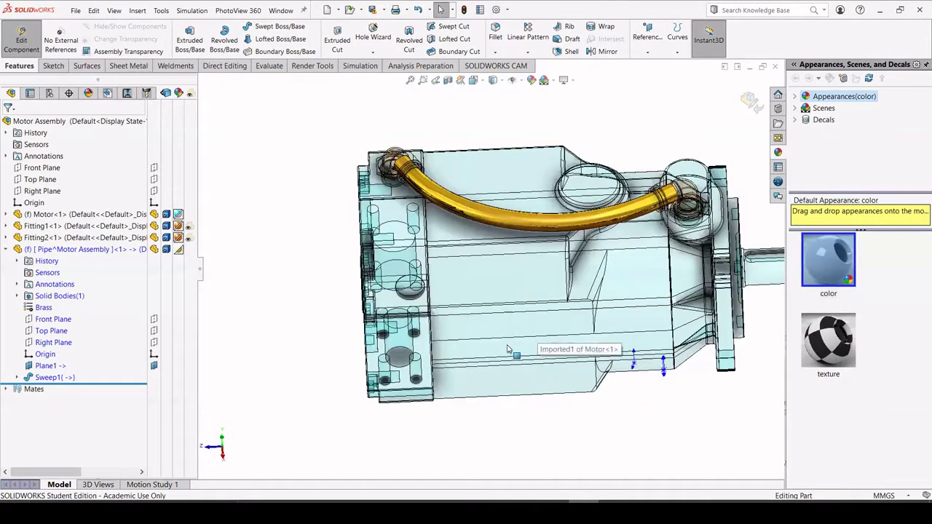
Finish editing the pipe part in context and return to the full motor assembly.
click(750, 99)
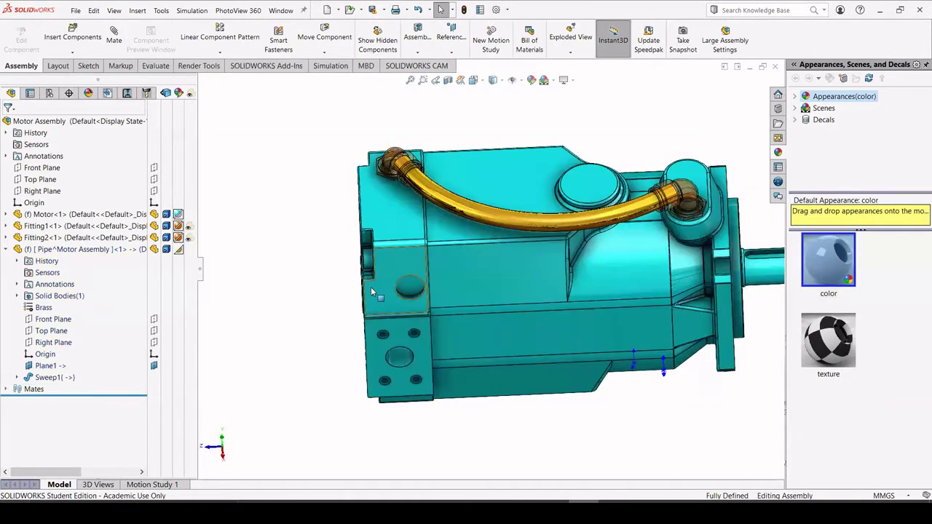
scroll(339, 241, up, 2)
middle_drag(339, 241, 610, 249)
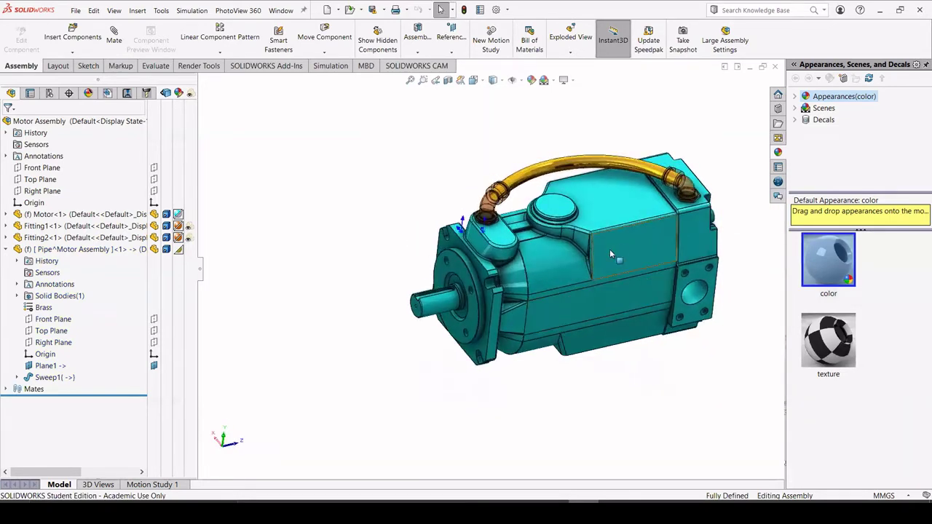
scroll(597, 252, down, 3)
scroll(518, 217, up, 2)
middle_drag(516, 217, 502, 198)
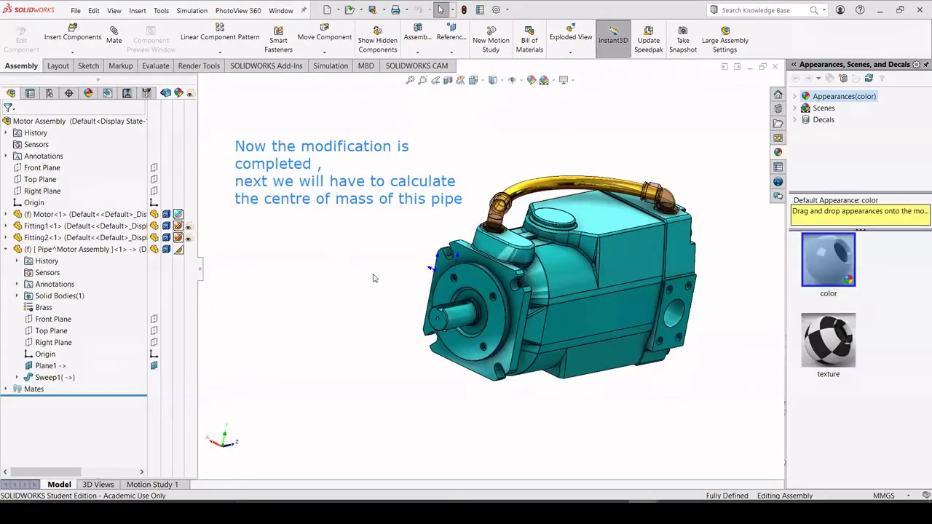
middle_drag(373, 278, 519, 338)
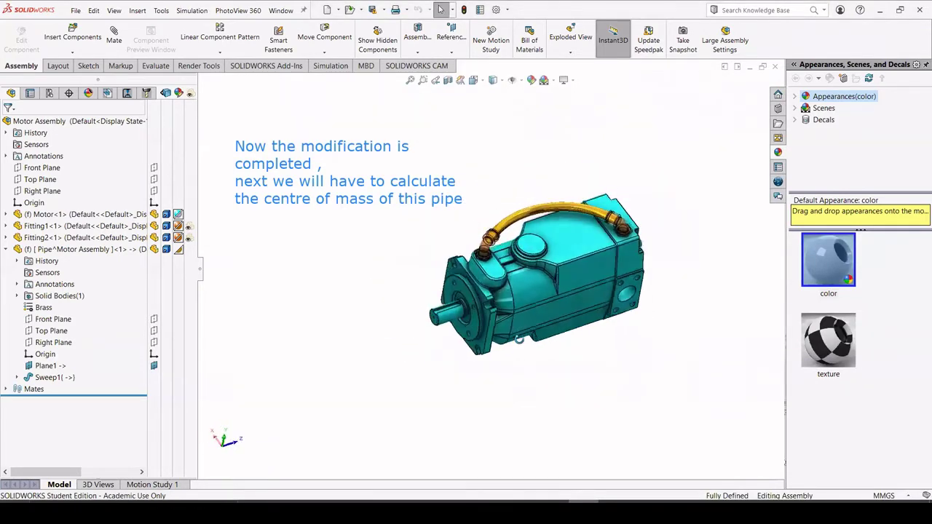
scroll(467, 241, down, 3)
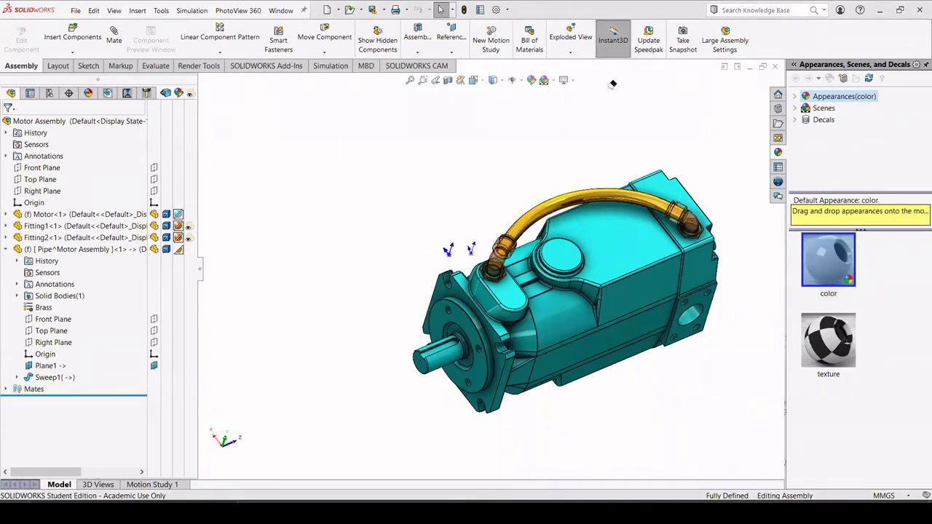
middle_drag(447, 217, 459, 262)
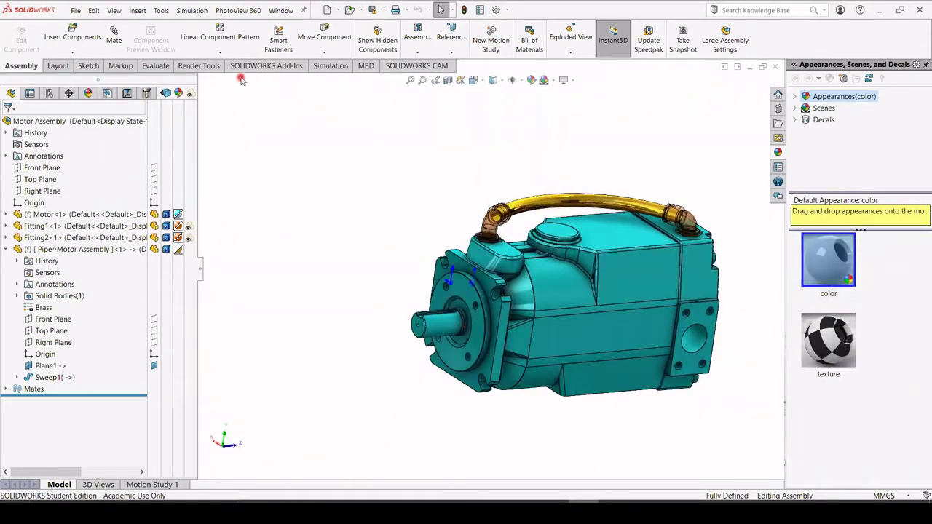
Evaluate the motor assembly's mass properties and compare the centre of mass with the Q17 answer on the PowerPoint slide.
click(154, 67)
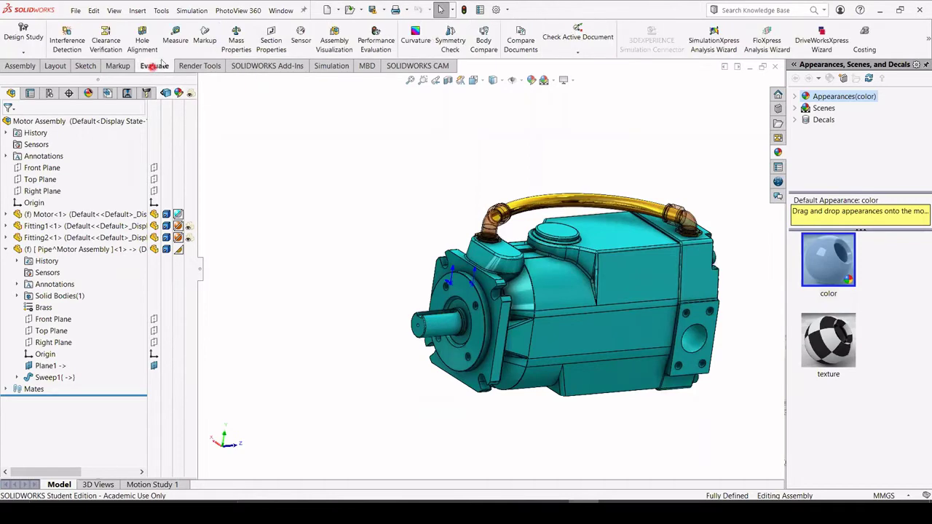
click(236, 40)
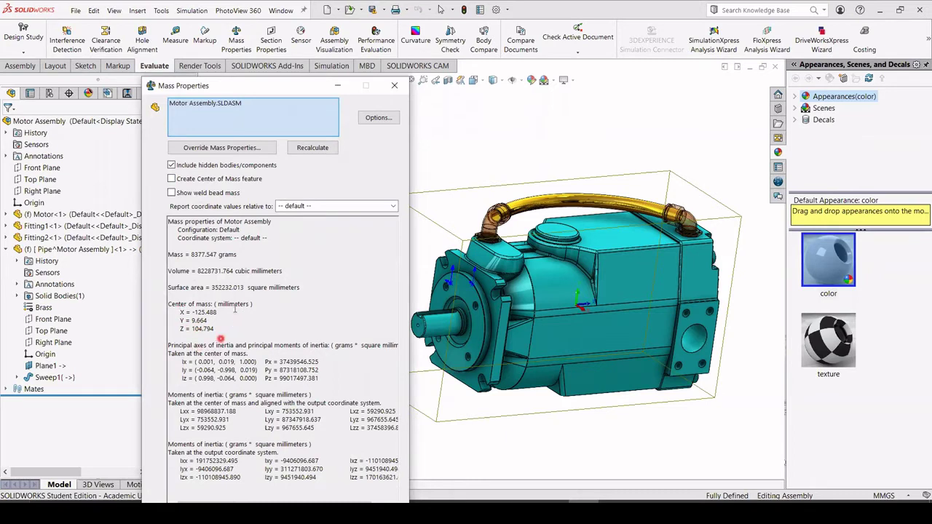
click(343, 54)
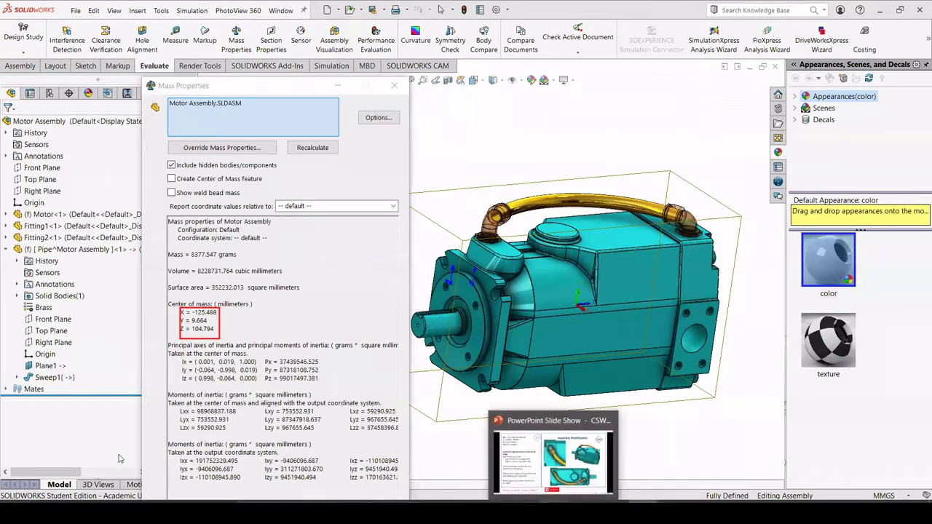
click(555, 512)
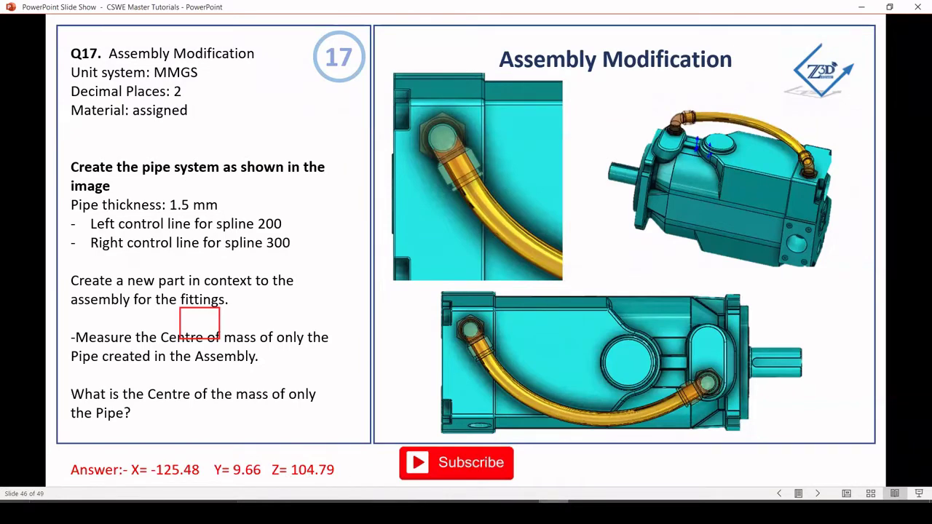
click(555, 512)
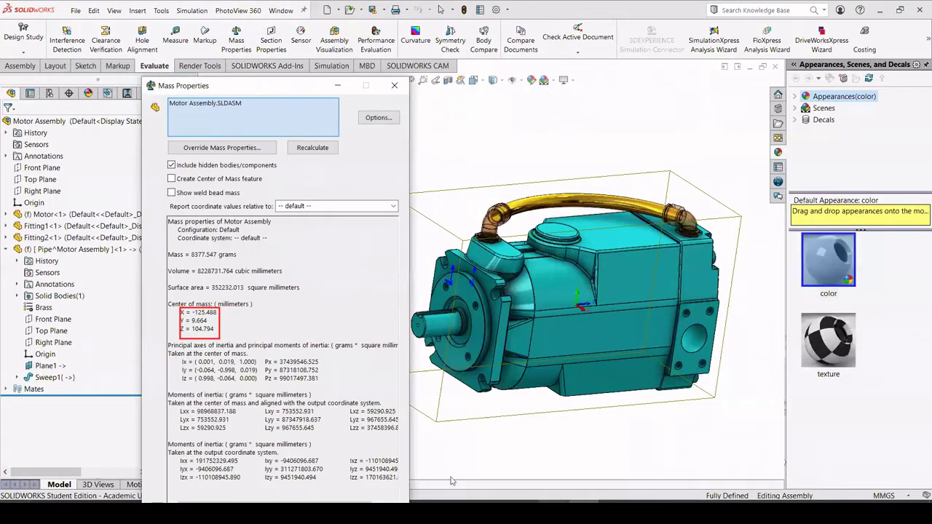
click(394, 86)
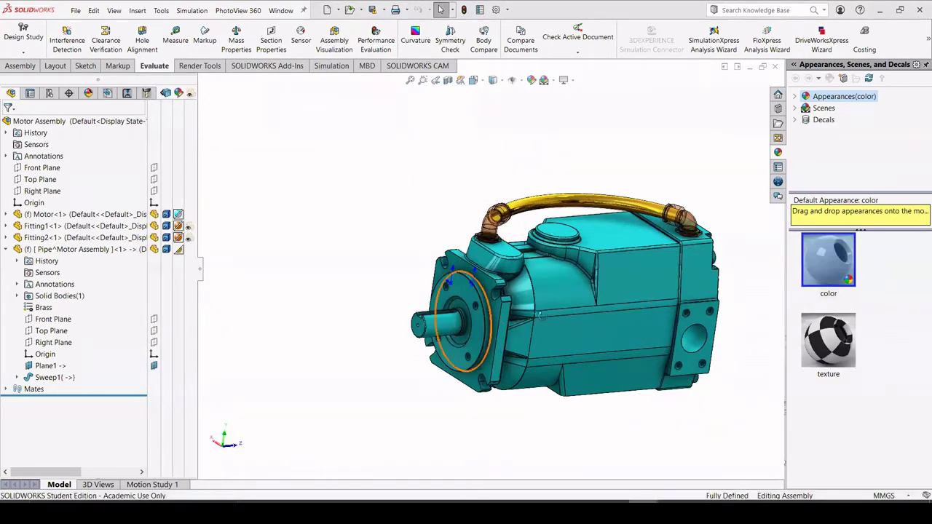
Examine the motor assembly from several sides and check how the pipe end sits inside the fitting near the shaft.
middle_drag(441, 336, 466, 312)
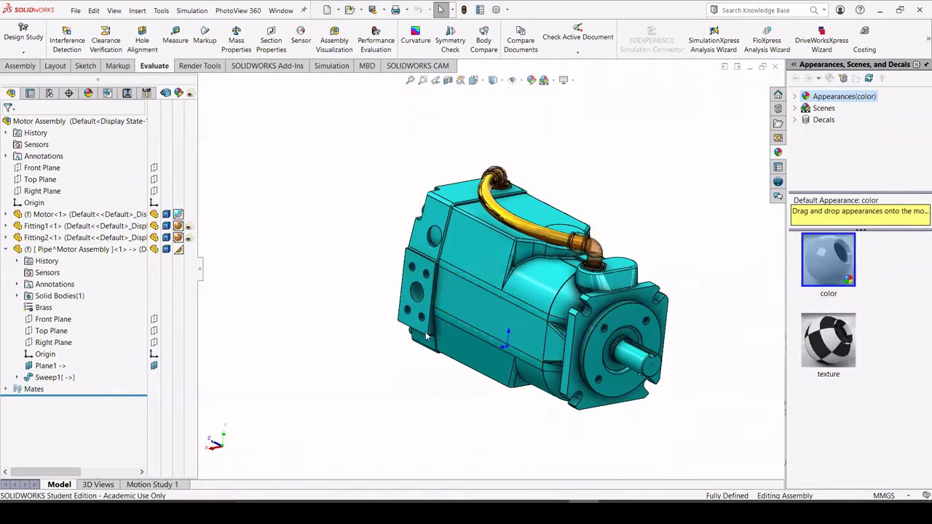
scroll(619, 318, up, 3)
middle_drag(619, 318, 510, 345)
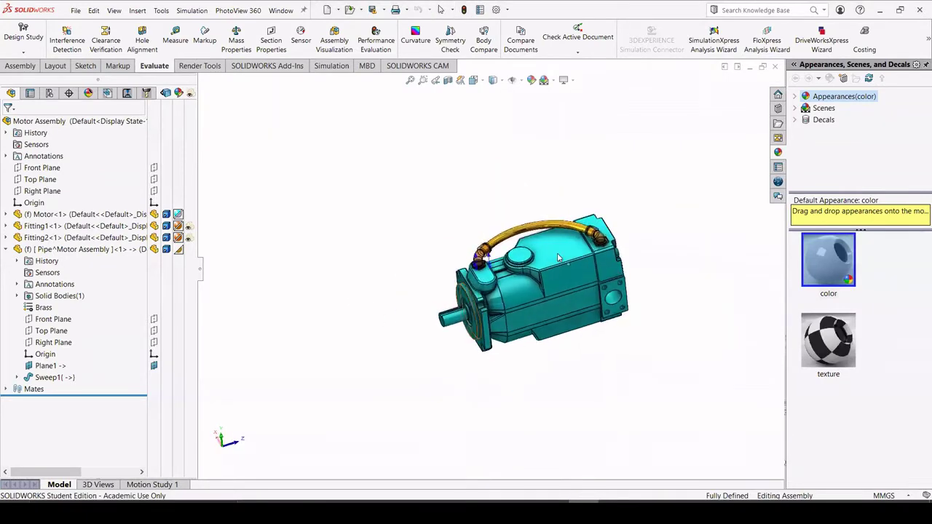
scroll(557, 260, down, 2)
scroll(436, 260, down, 3)
scroll(468, 255, down, 3)
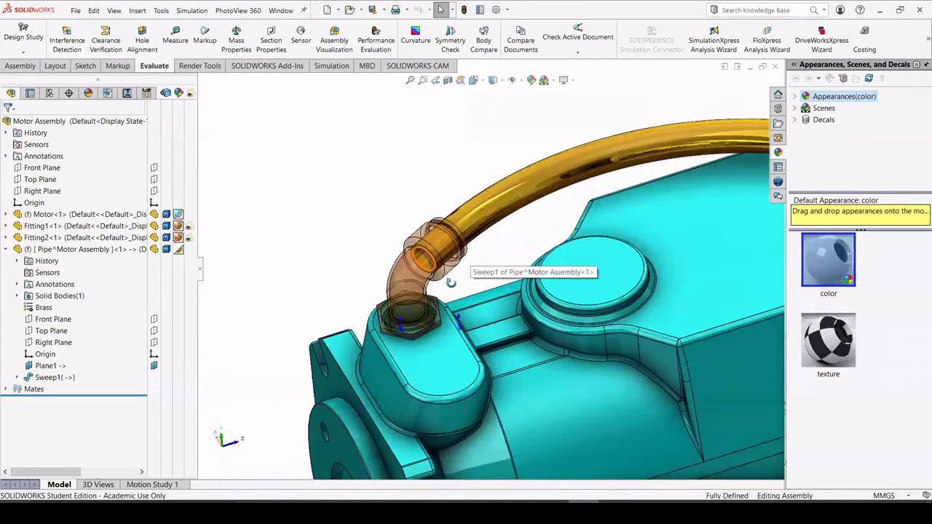
middle_drag(449, 279, 468, 270)
scroll(469, 275, up, 2)
scroll(470, 275, up, 3)
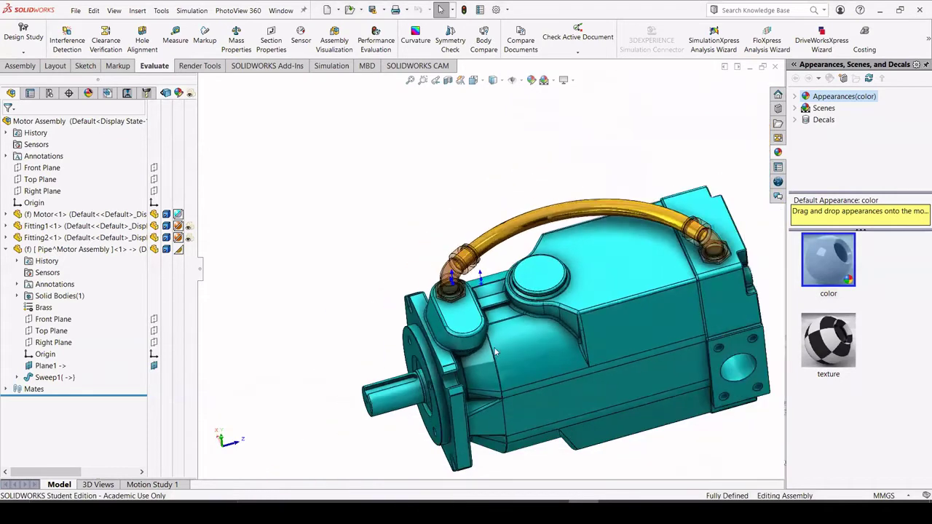
scroll(520, 443, up, 1)
Switch to the PowerPoint slide show, advance to Q18 and read its material and mass requirements.
click(554, 512)
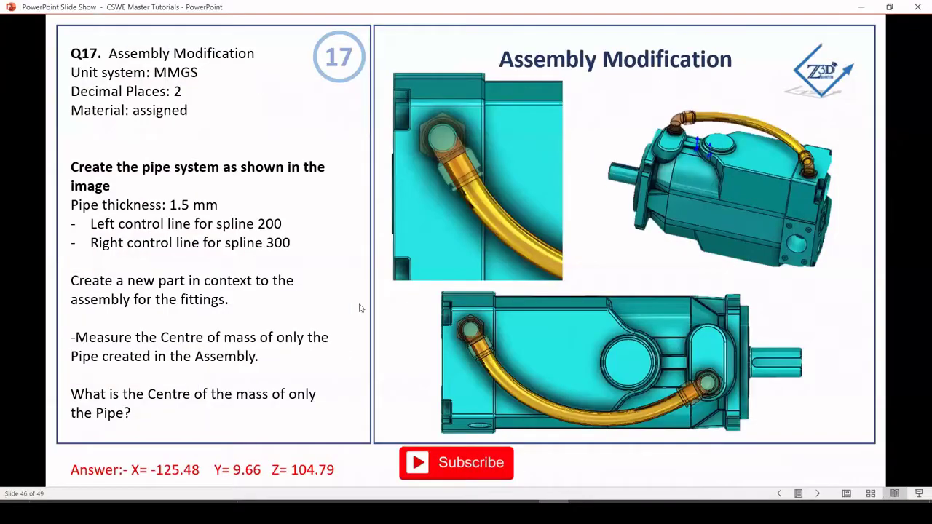
click(329, 281)
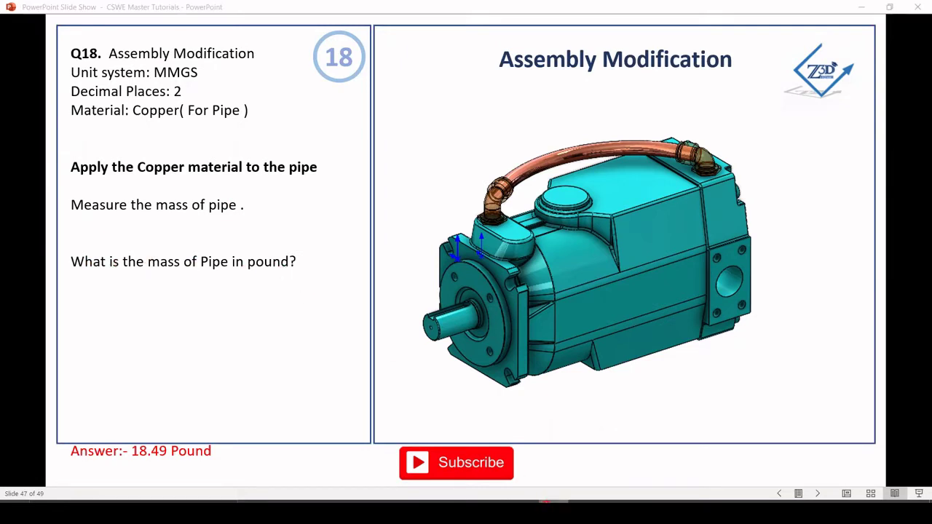
key(alt+Tab)
Change the pipe part's material to Copper in the motor assembly.
middle_drag(377, 302, 399, 275)
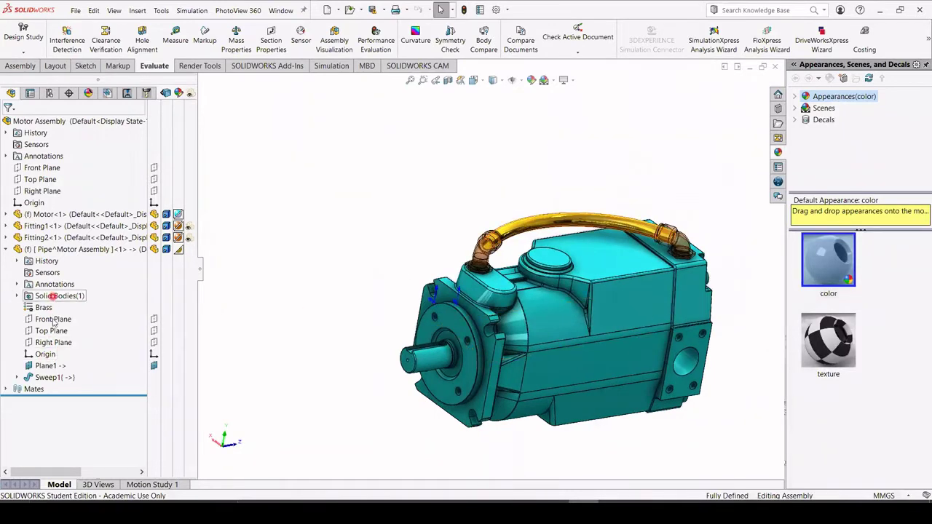
right_click(45, 309)
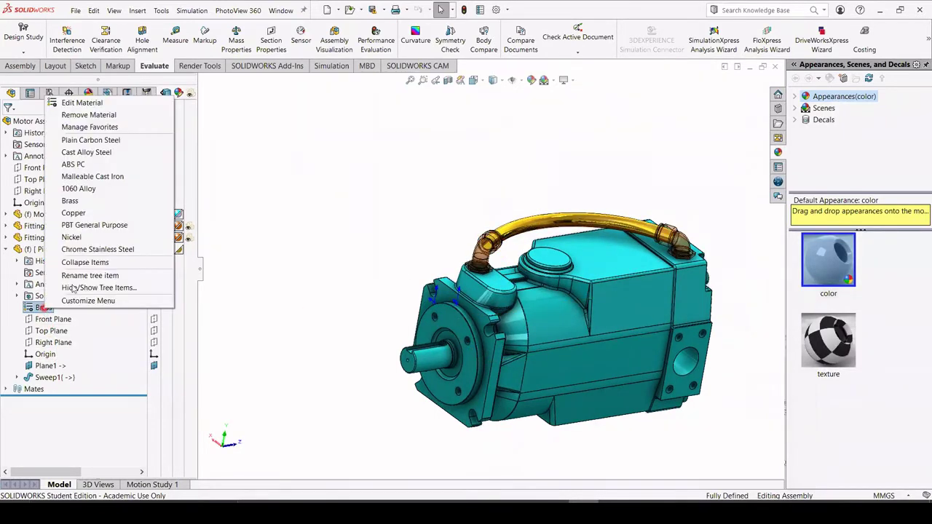
click(74, 212)
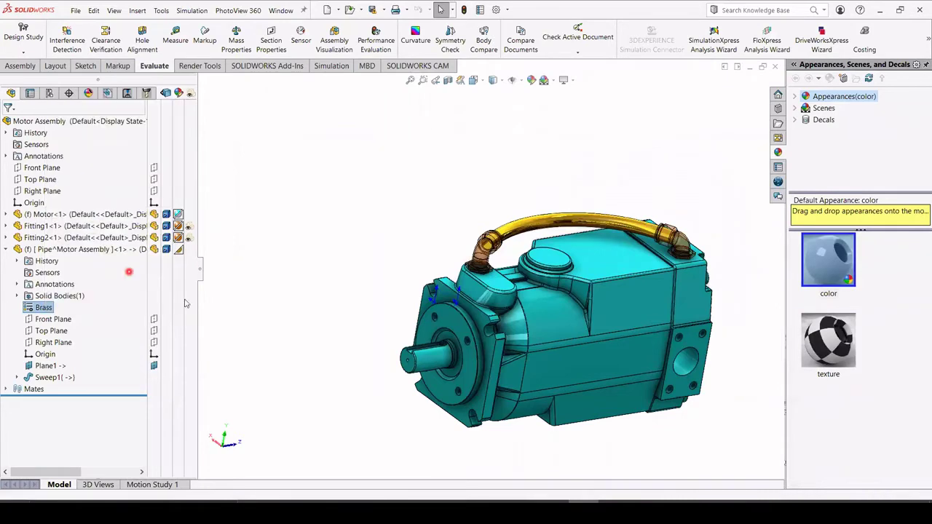
mouse_move(422, 284)
middle_down()
mouse_move(466, 262)
mouse_move(479, 307)
mouse_move(422, 296)
middle_up()
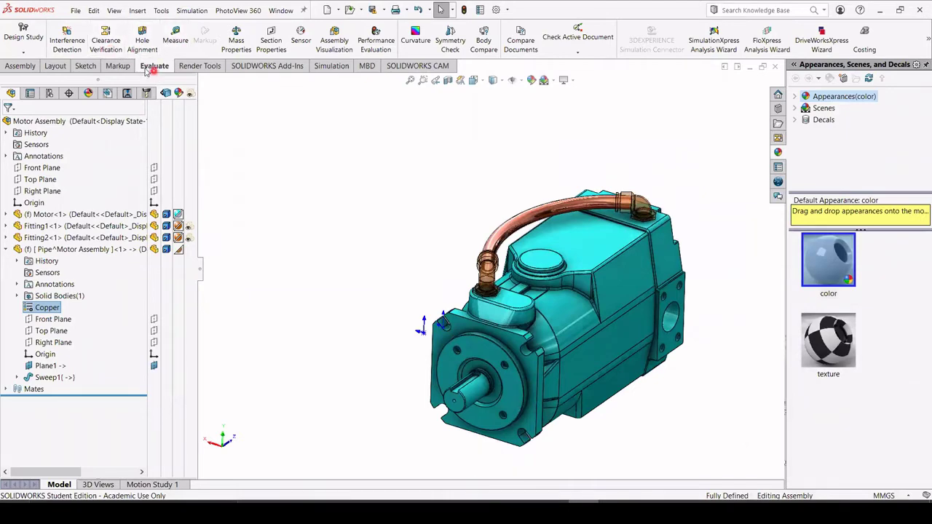
Evaluate the motor assembly's mass properties and choose custom units with the mass in pounds.
click(236, 43)
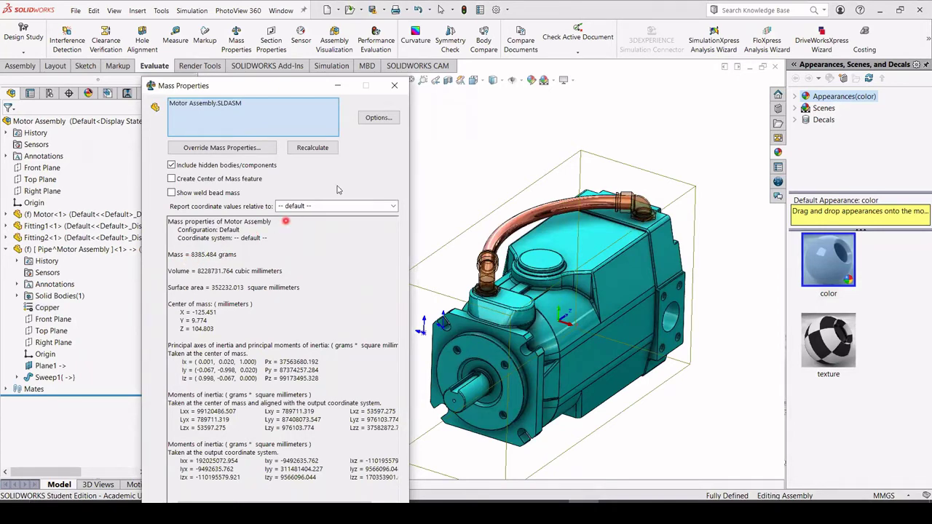
click(378, 118)
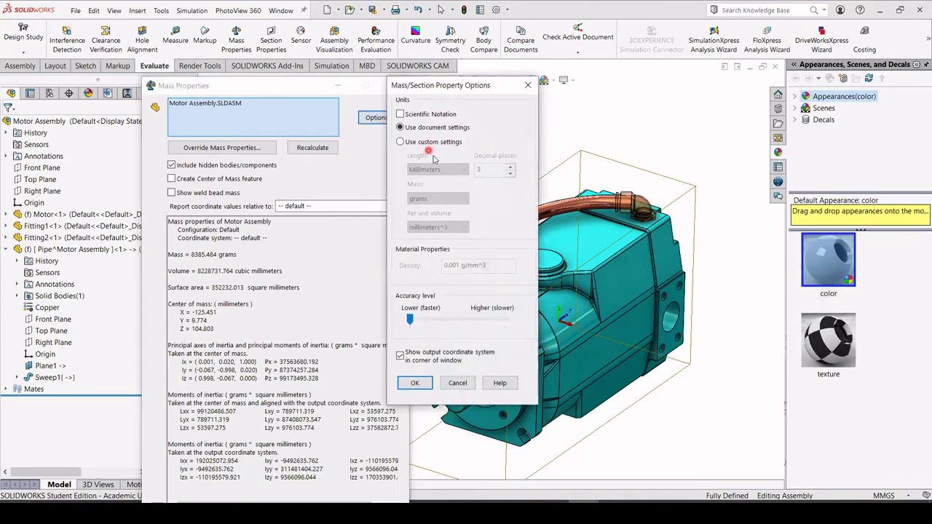
click(400, 142)
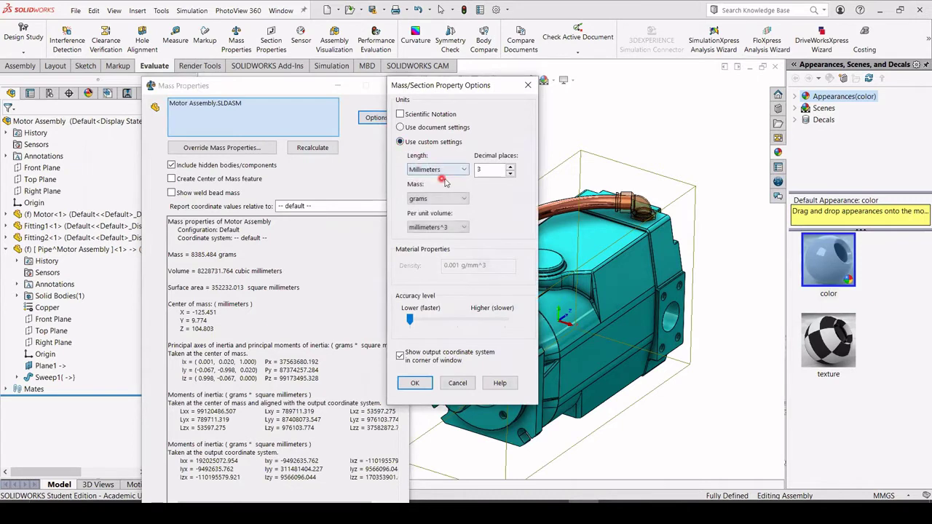
click(445, 172)
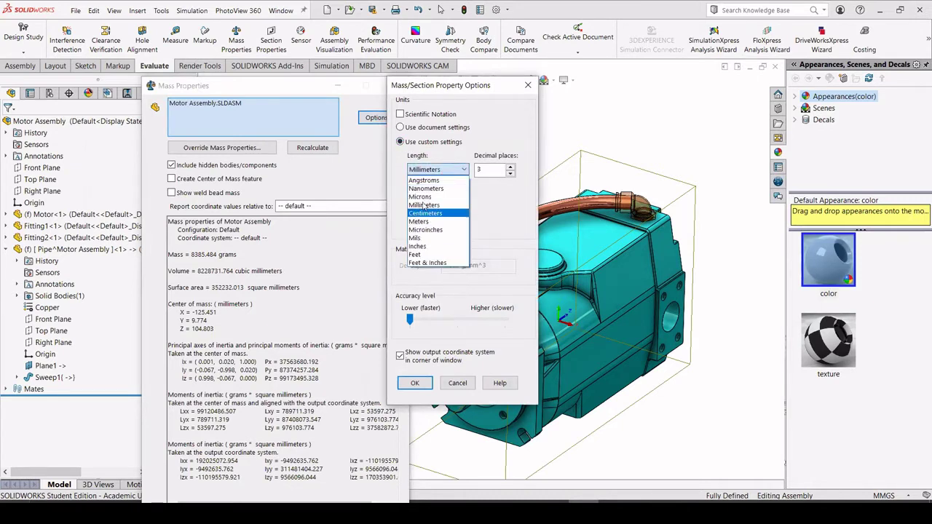
click(433, 170)
click(431, 198)
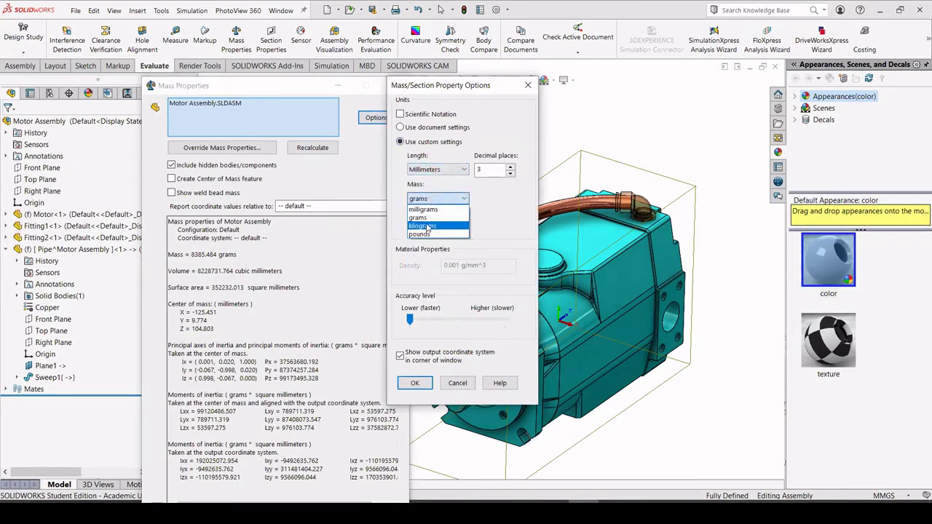
click(420, 234)
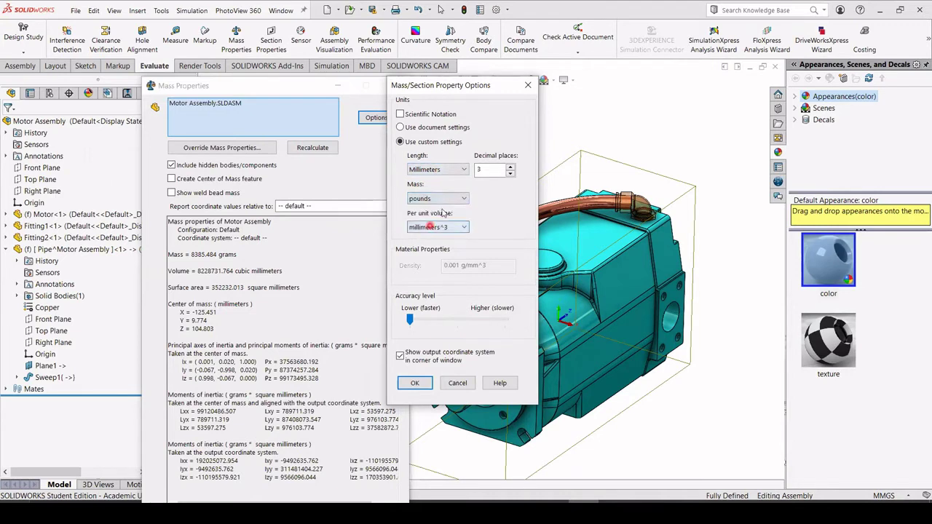
Set the mass property values to 2 decimal places, keeping millimeters and pounds, and apply the custom units.
click(451, 170)
click(444, 172)
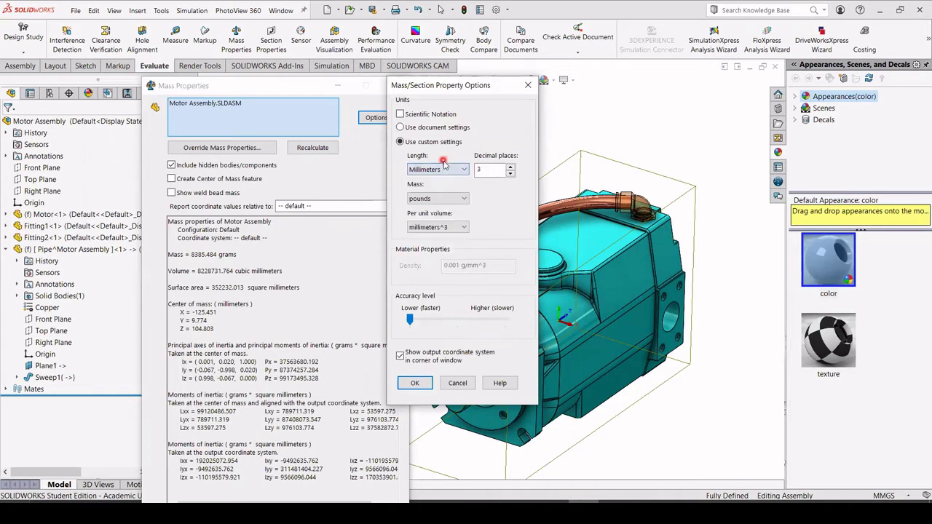
click(438, 198)
click(438, 201)
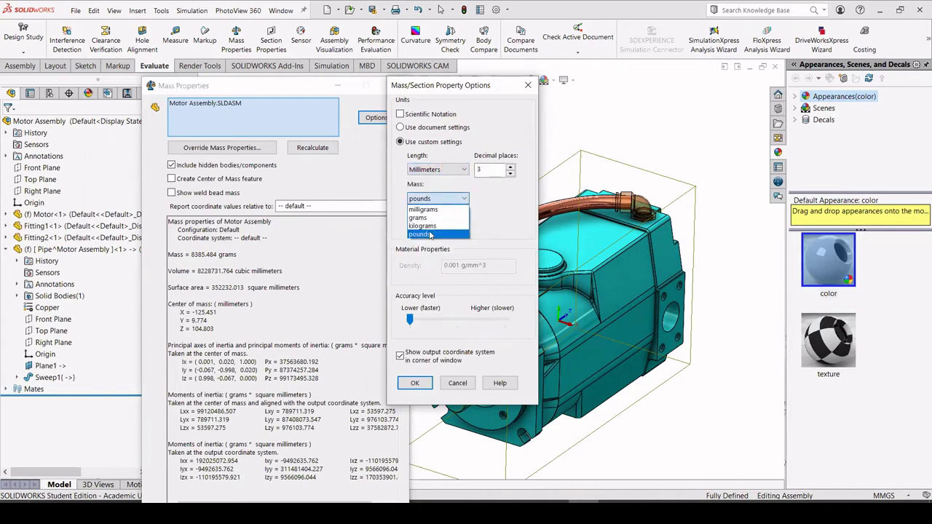
click(430, 233)
click(495, 177)
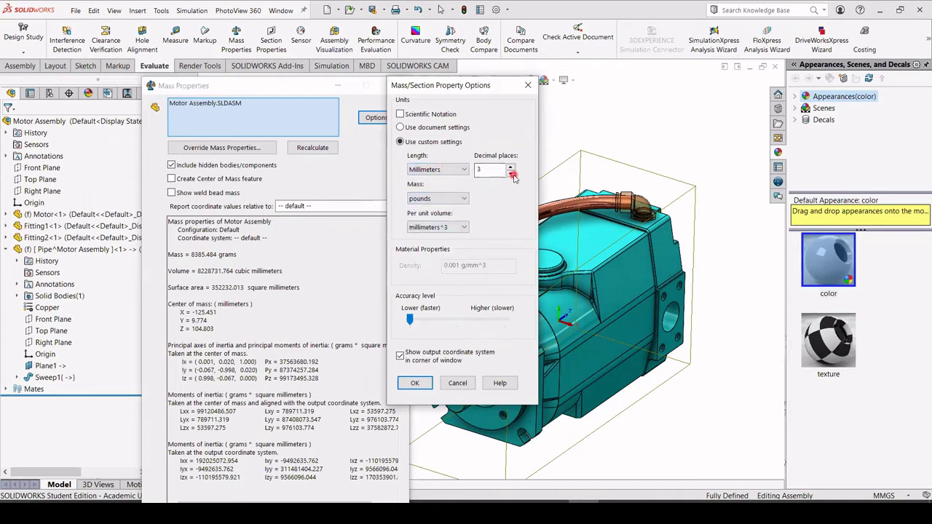
click(414, 383)
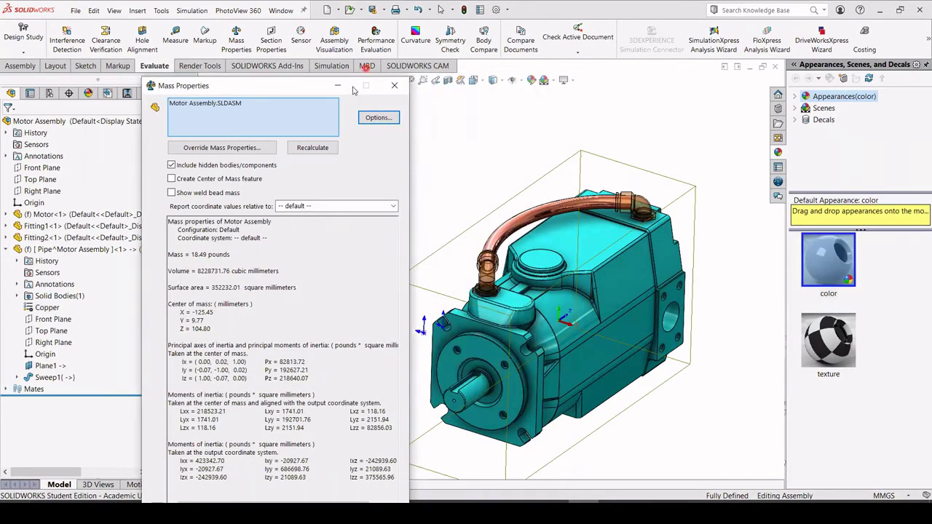
Compare the assembly's mass in pounds with the Q18 answer on the PowerPoint slide.
click(367, 68)
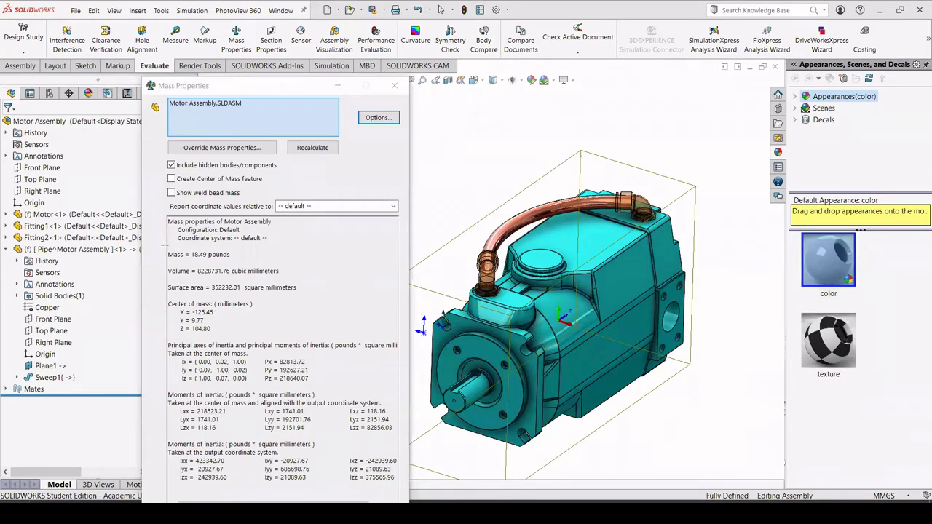
drag(164, 245, 241, 267)
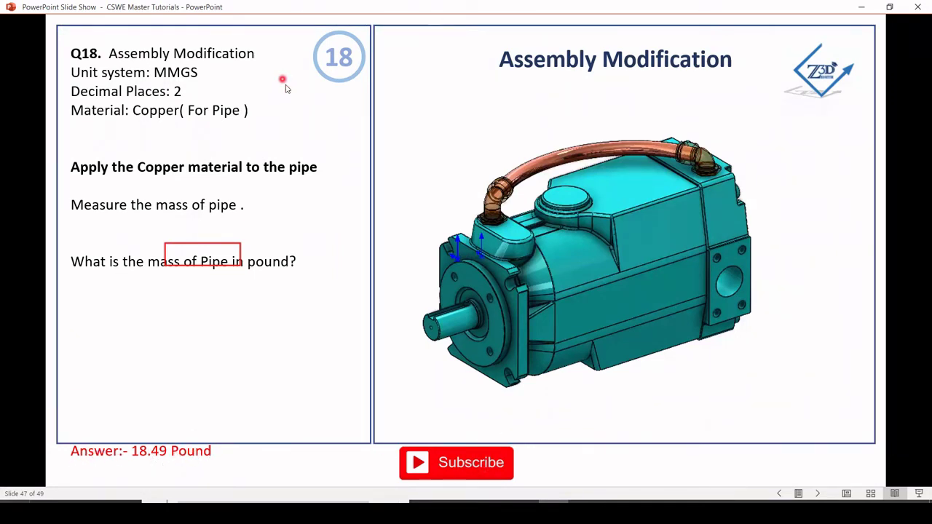
key(alt+Tab)
key(alt+Tab)
key(alt+Tab)
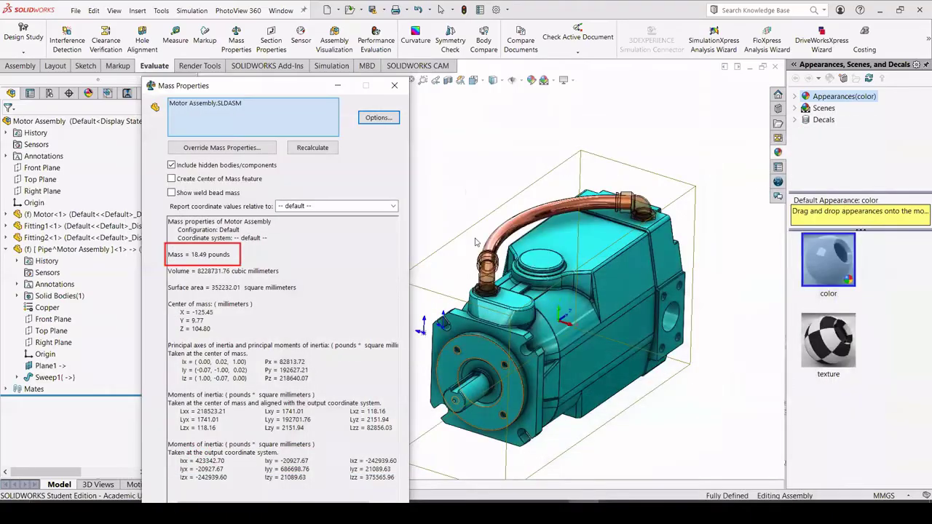
Close the assembly's mass properties results and hide the feature tree to widen the view of the motor assembly.
click(484, 91)
click(209, 256)
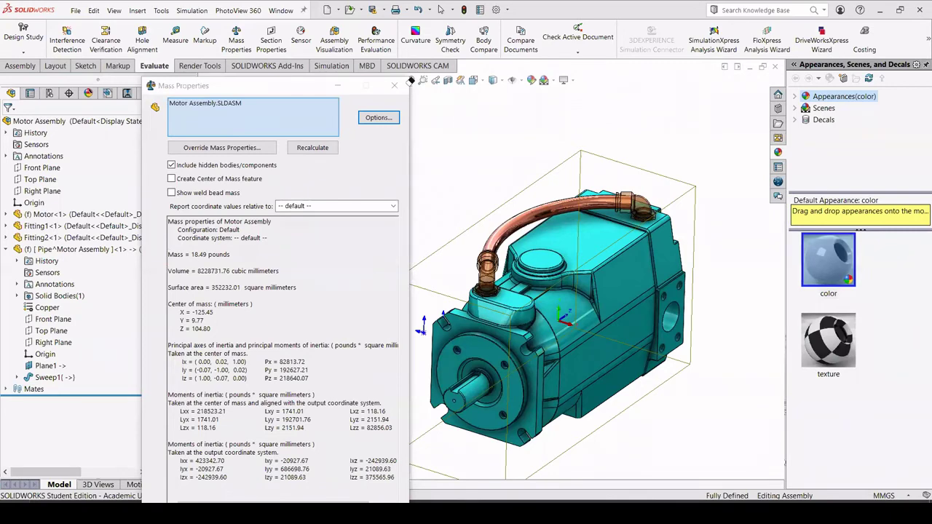
click(394, 85)
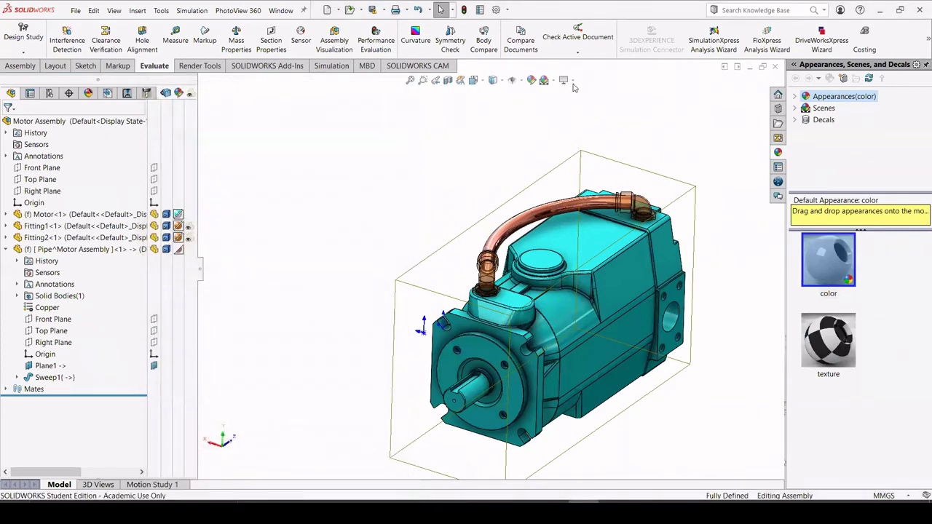
click(421, 258)
middle_drag(397, 240, 387, 255)
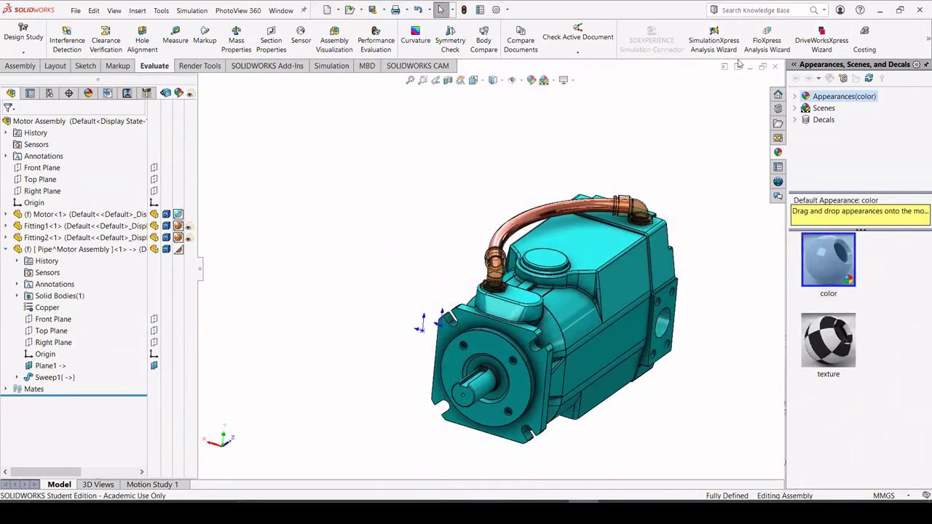
key(F9)
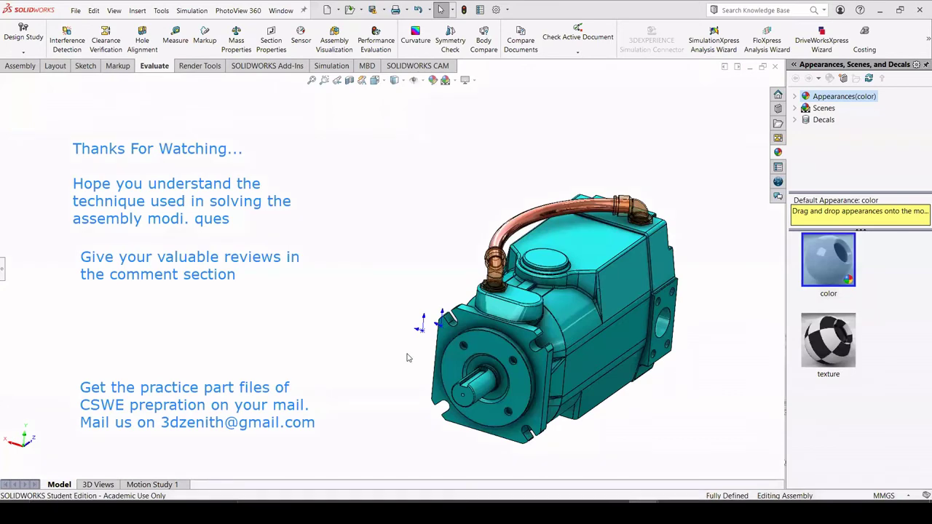
Examine the copper pipe and its fittings at both ends on the motor, up close and from several angles.
middle_drag(412, 357, 521, 356)
scroll(604, 257, down, 3)
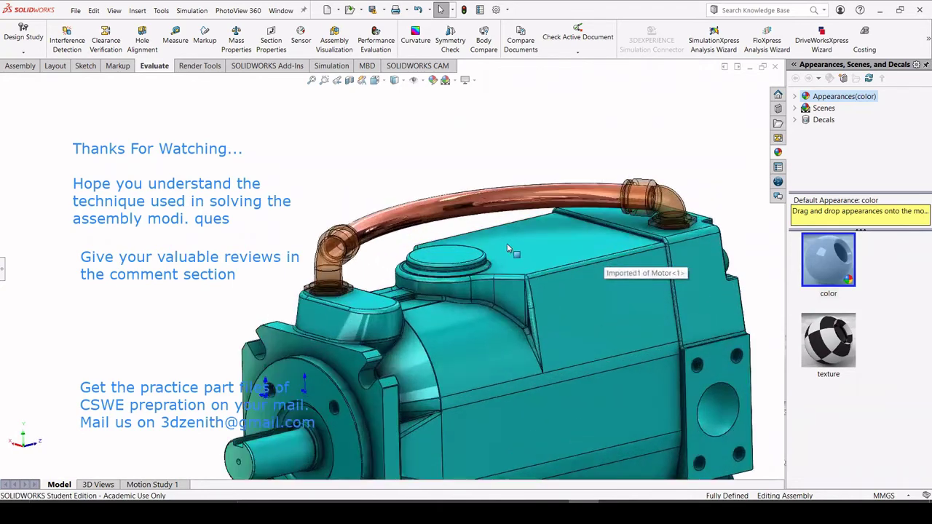
scroll(484, 252, up, 6)
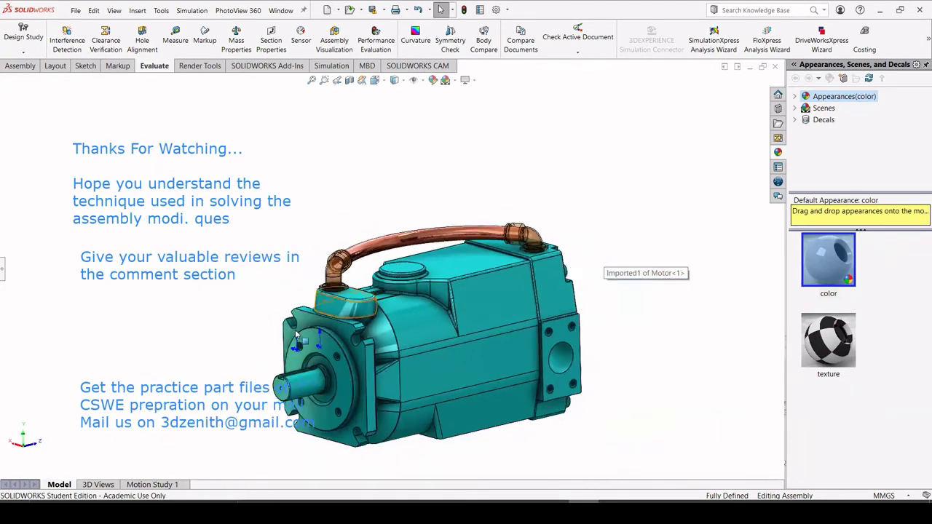
scroll(292, 338, down, 5)
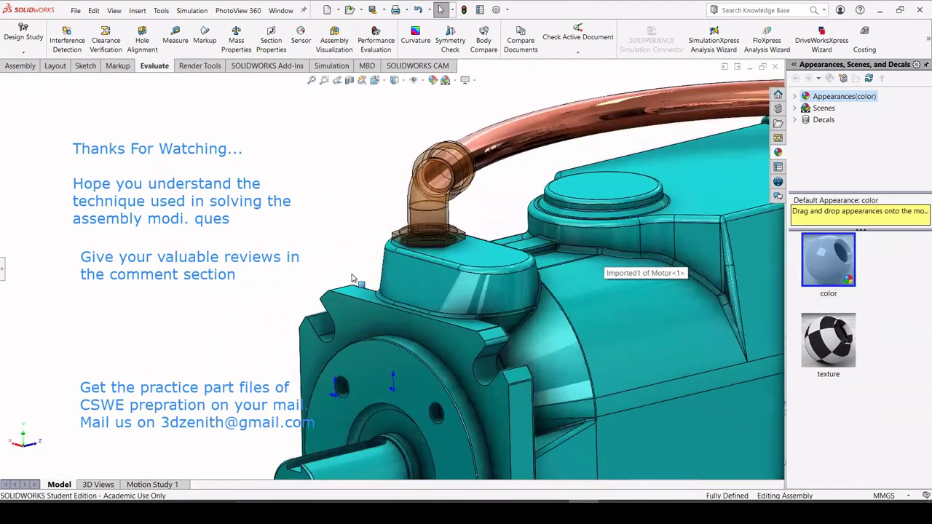
scroll(364, 256, down, 3)
middle_drag(452, 175, 435, 219)
scroll(474, 160, down, 4)
scroll(435, 219, up, 3)
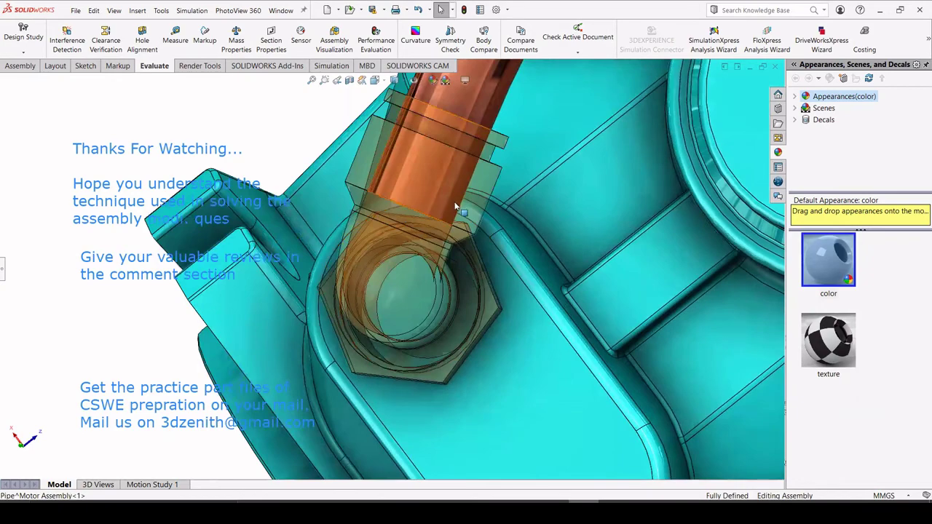
scroll(455, 209, up, 3)
scroll(455, 209, up, 5)
middle_drag(455, 209, 564, 224)
scroll(590, 204, up, 3)
scroll(565, 225, down, 6)
scroll(441, 253, up, 4)
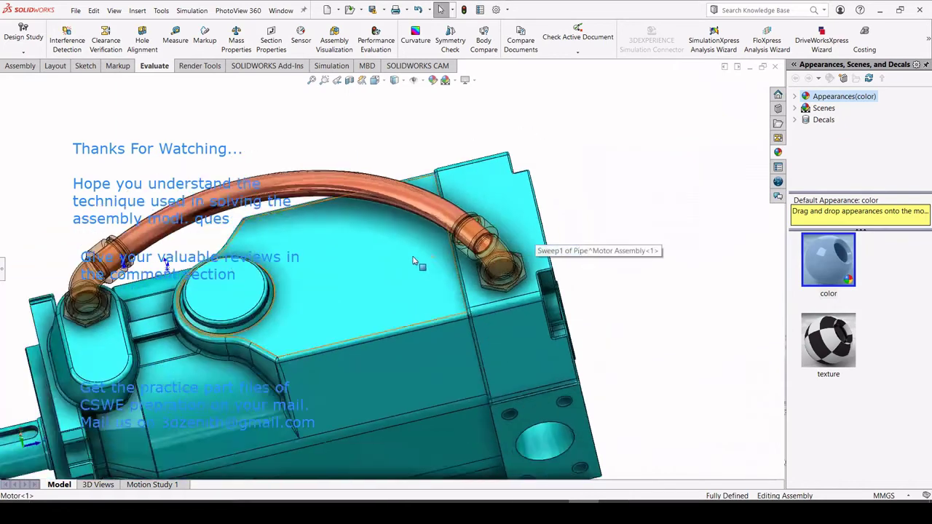
scroll(279, 334, up, 2)
scroll(168, 327, down, 3)
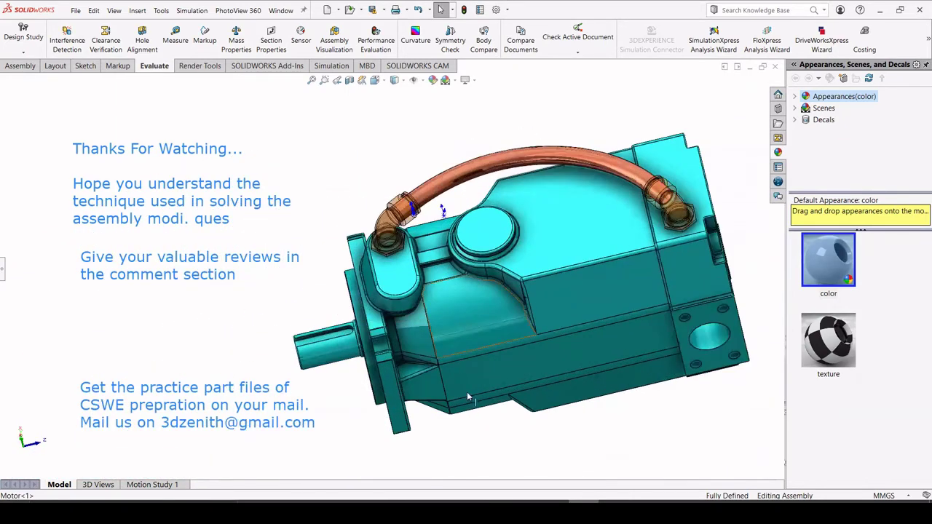